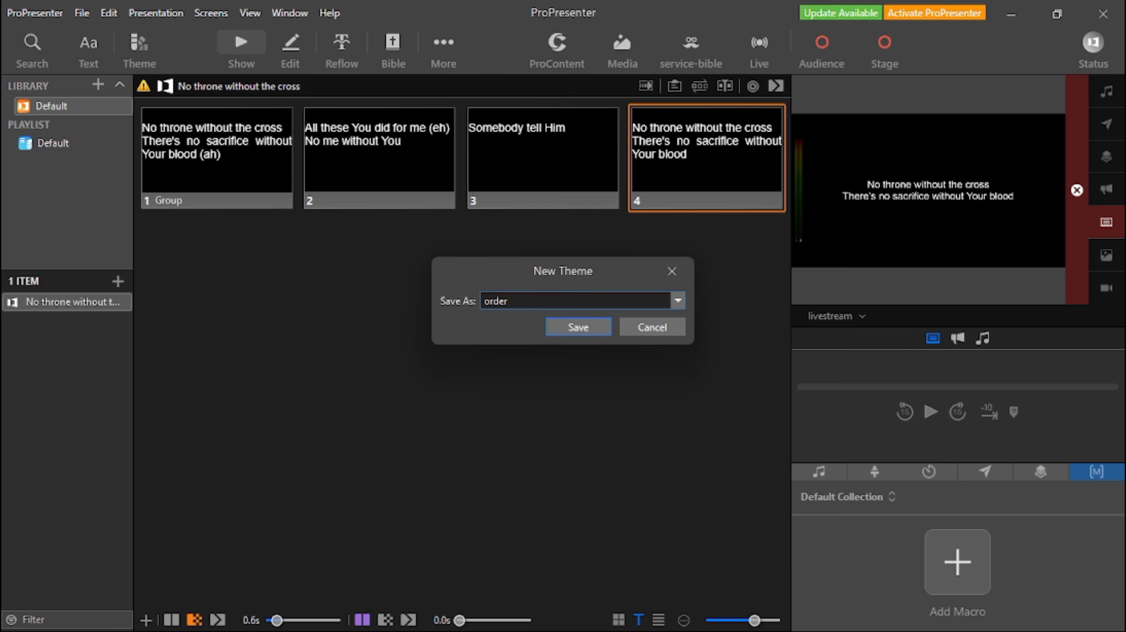
Save the theme under the name "order" as a new version and open it in the Theme Editor.
{"action": "left_click", "coordinate": [575, 328]}
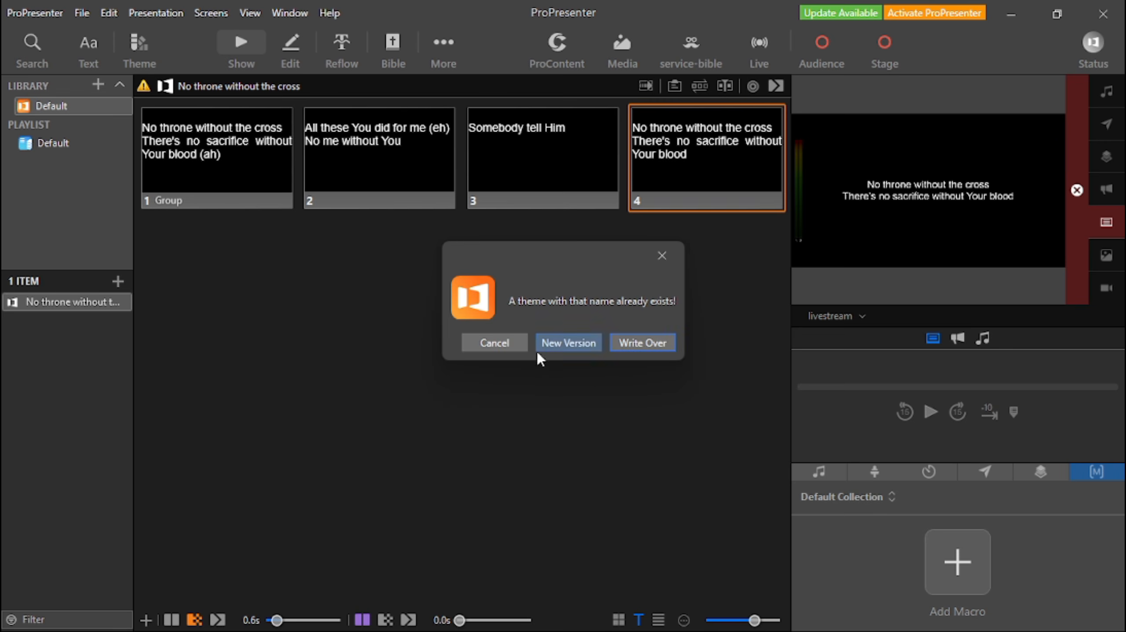
{"action": "left_click", "coordinate": [571, 349]}
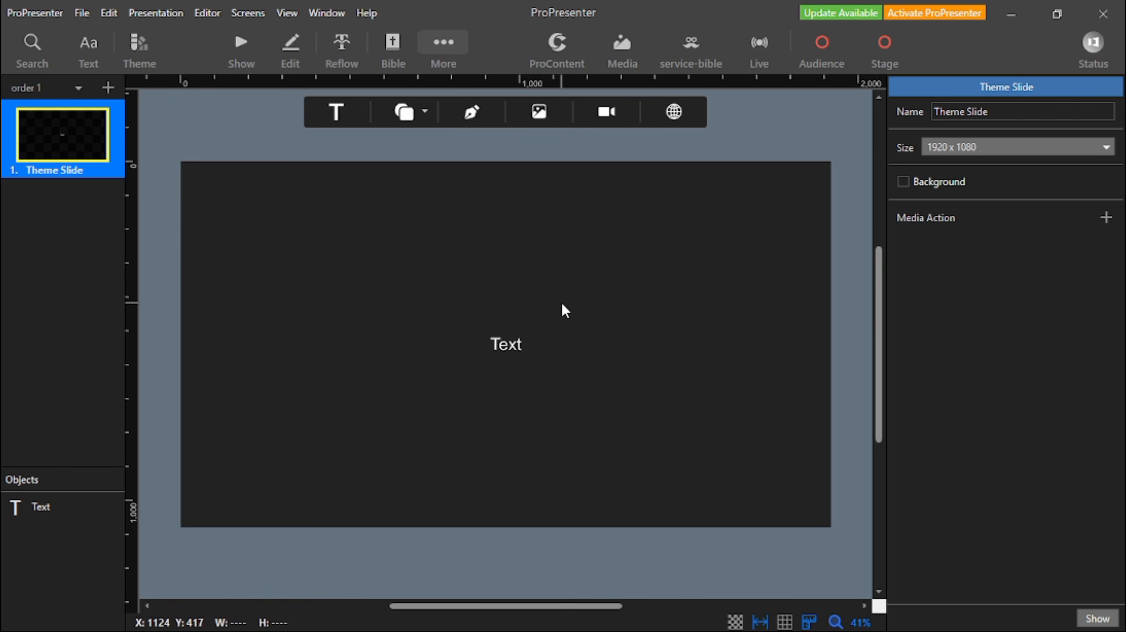
{"action": "left_click", "coordinate": [241, 46]}
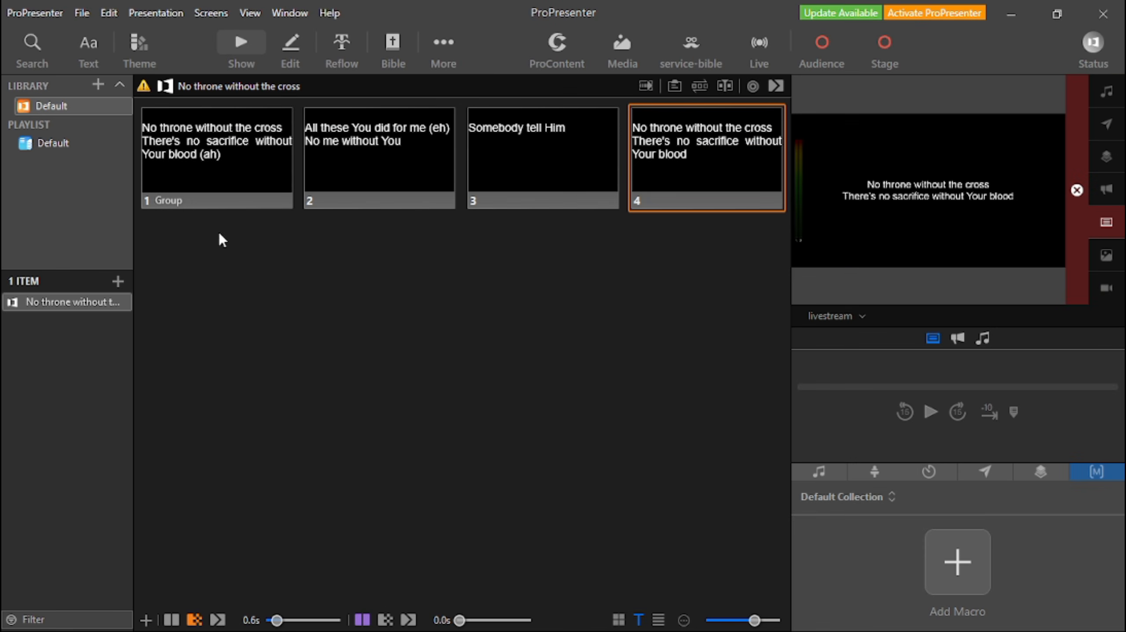
{"action": "left_click", "coordinate": [451, 63]}
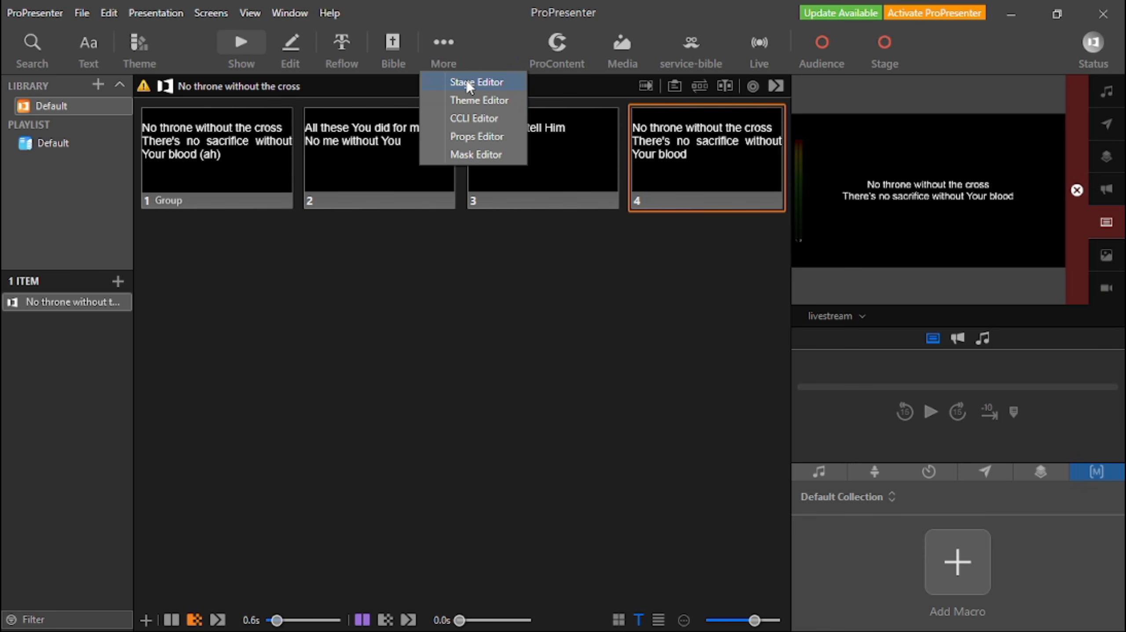
{"action": "left_click", "coordinate": [479, 102]}
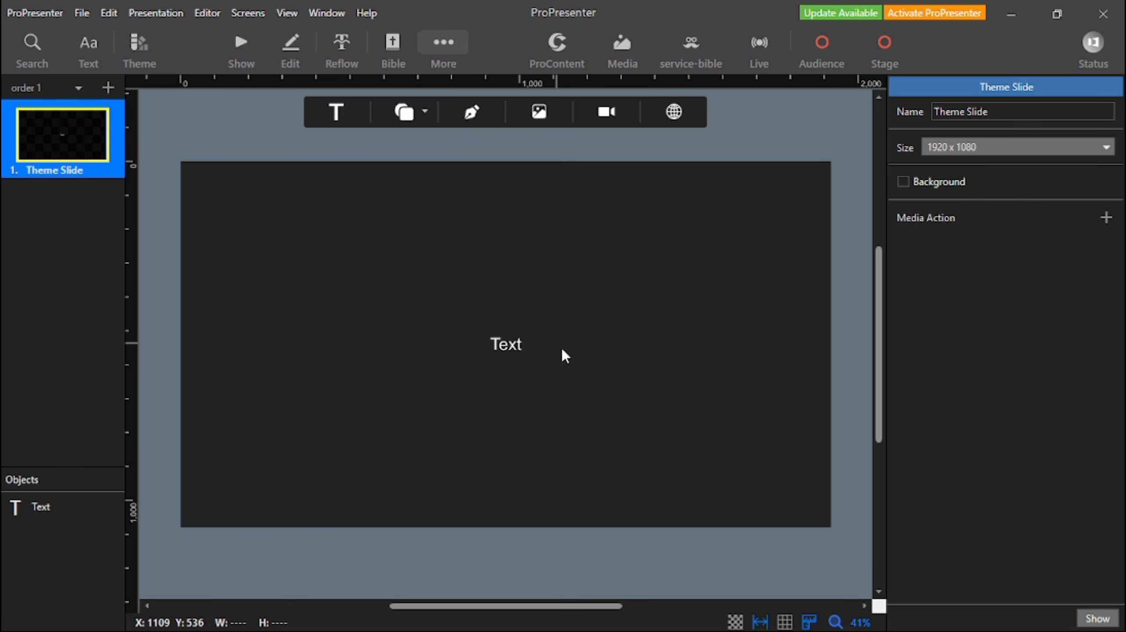
Move the default text box up the theme slide to about X 199, Y -130.
{"action": "left_click", "coordinate": [537, 357]}
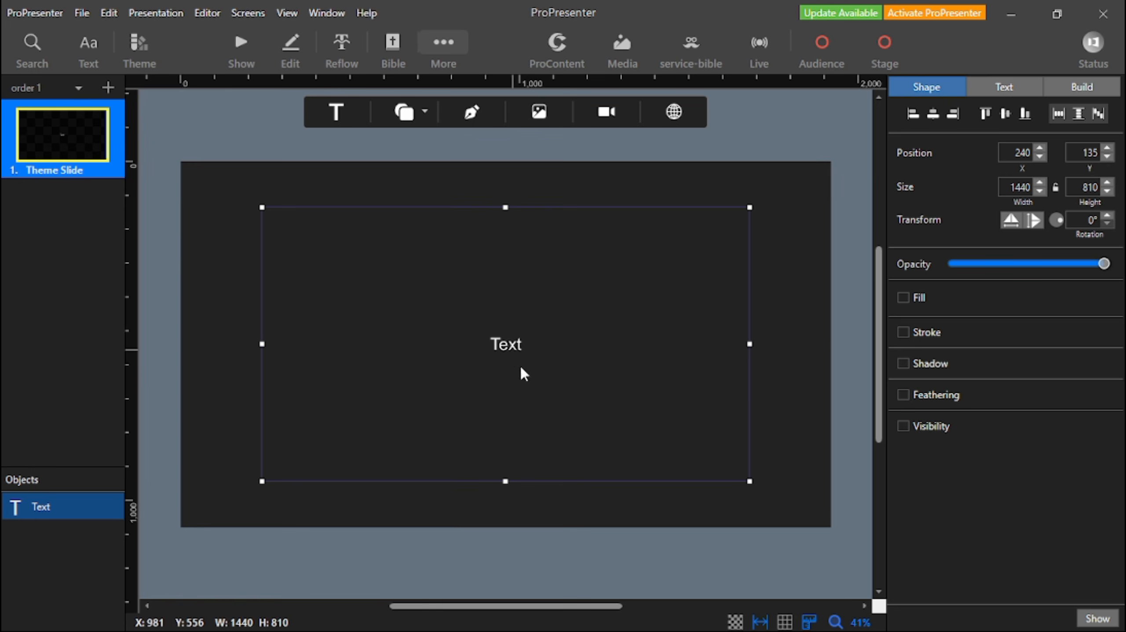
{"action": "left_click_drag", "start_coordinate": [517, 348], "coordinate": [508, 281]}
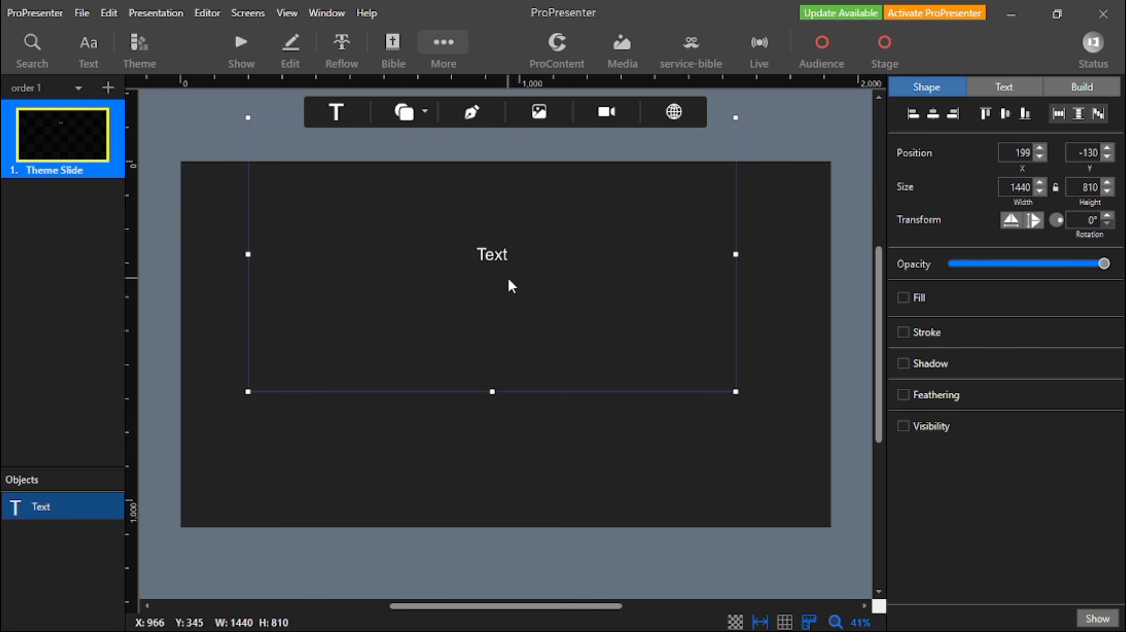
{"action": "left_click", "coordinate": [426, 110]}
{"action": "left_click", "coordinate": [219, 169]}
{"action": "left_click", "coordinate": [181, 196]}
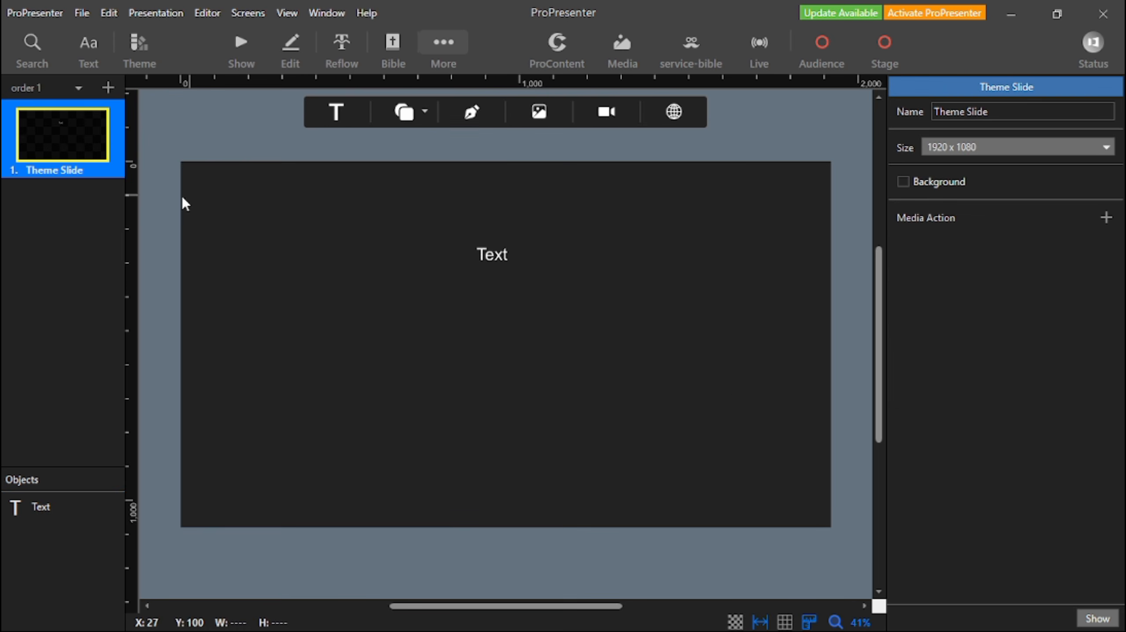
Add a rectangle across the slide's lower edge, about 1882 wide and 229 high, at about X 19, Y 836.
{"action": "left_click", "coordinate": [424, 111]}
{"action": "left_click", "coordinate": [409, 177]}
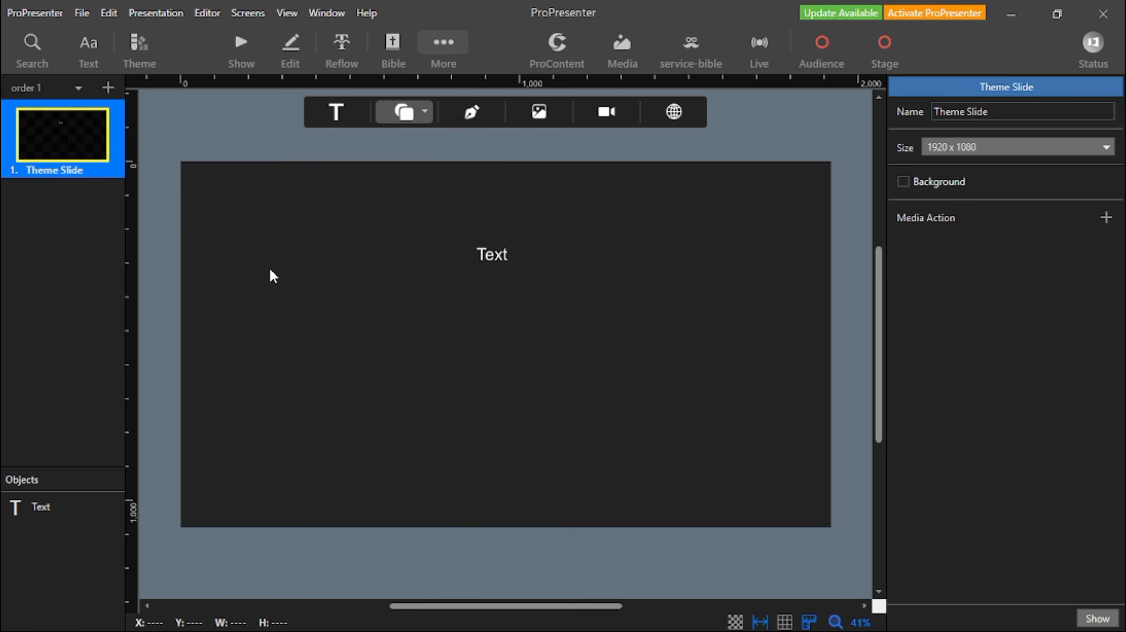
{"action": "left_click_drag", "start_coordinate": [513, 340], "coordinate": [826, 472]}
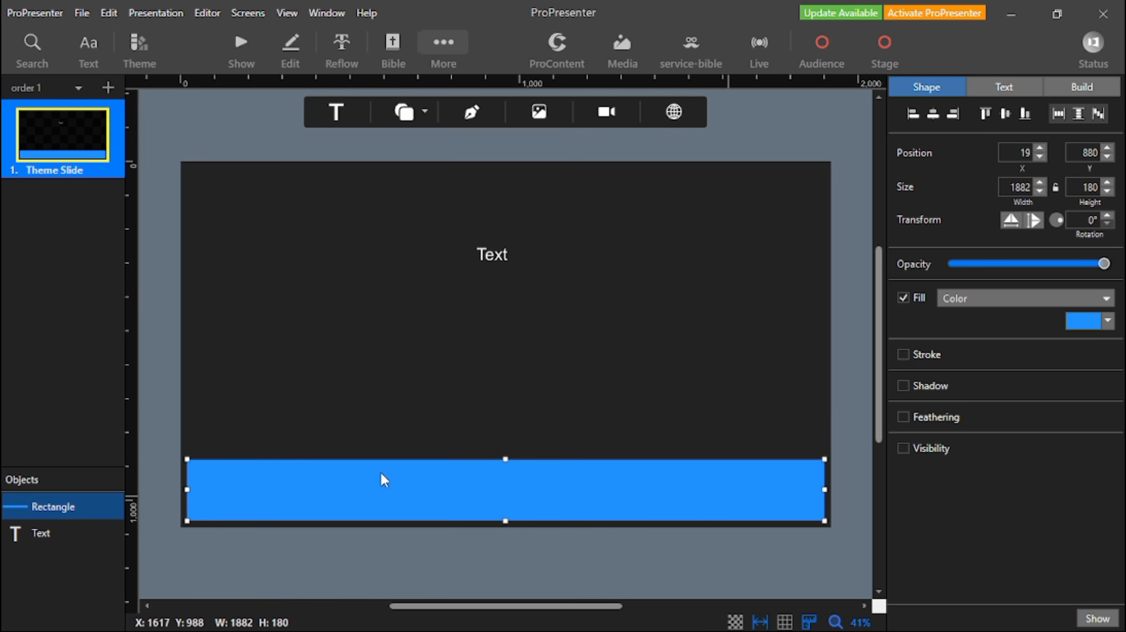
{"action": "left_click", "coordinate": [507, 456]}
{"action": "left_click", "coordinate": [507, 465]}
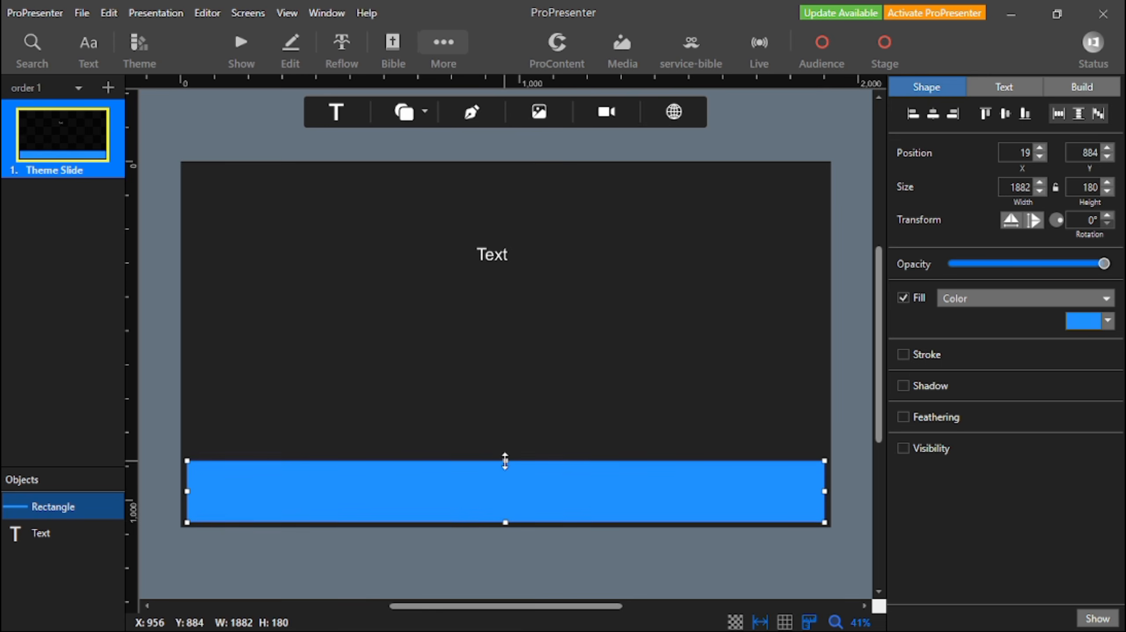
{"action": "left_click_drag", "start_coordinate": [506, 461], "coordinate": [501, 443]}
{"action": "left_click", "coordinate": [362, 247]}
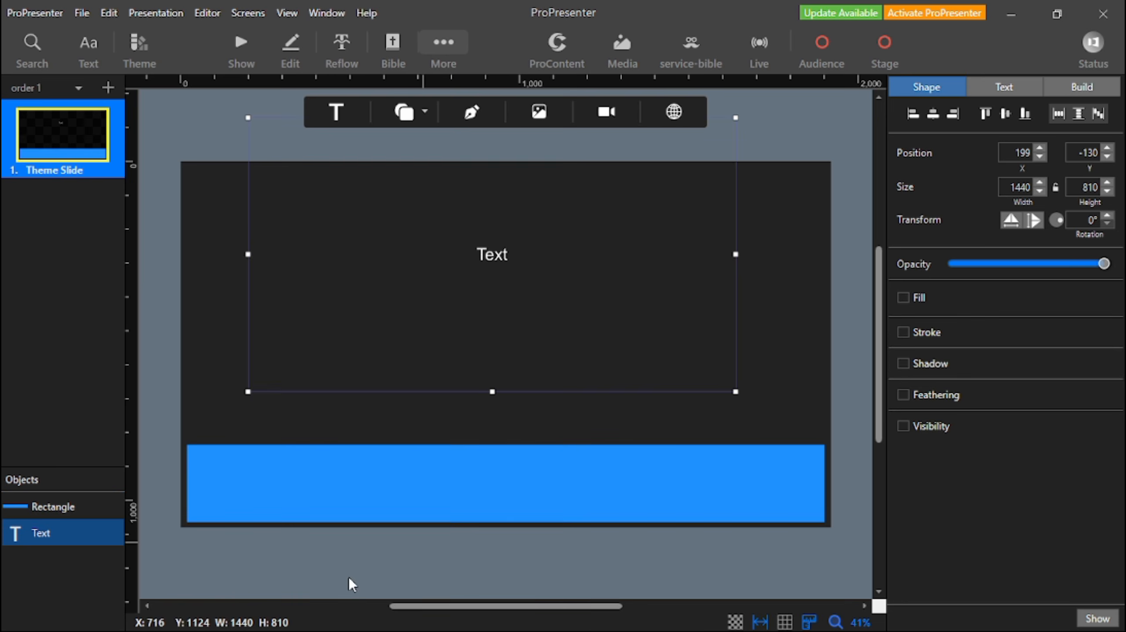
{"action": "left_click", "coordinate": [212, 392]}
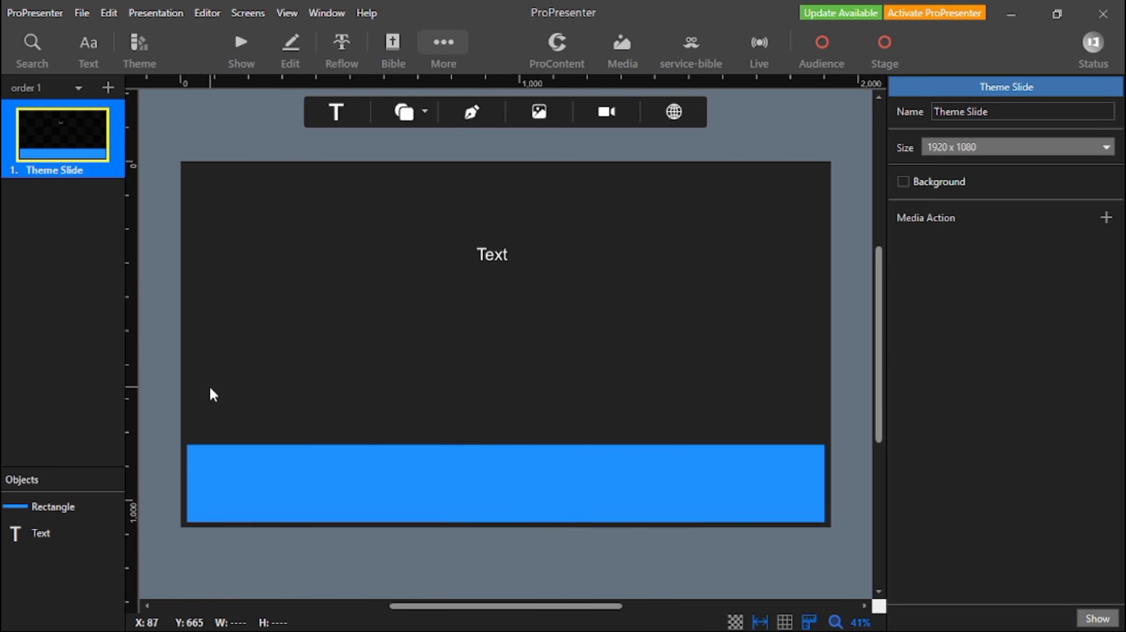
Add a second rectangle about 612 wide and 71 high, sitting on the wide rectangle's upper edge and aligned with its left end.
{"action": "left_click", "coordinate": [427, 108]}
{"action": "left_click", "coordinate": [424, 173]}
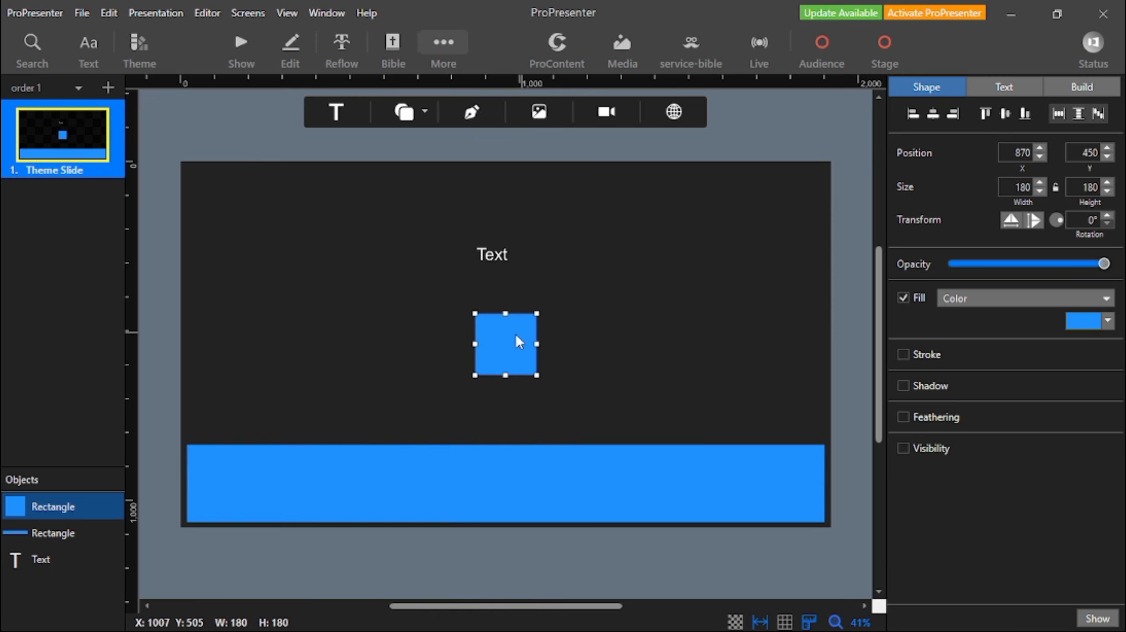
{"action": "left_click_drag", "start_coordinate": [518, 337], "coordinate": [396, 414]}
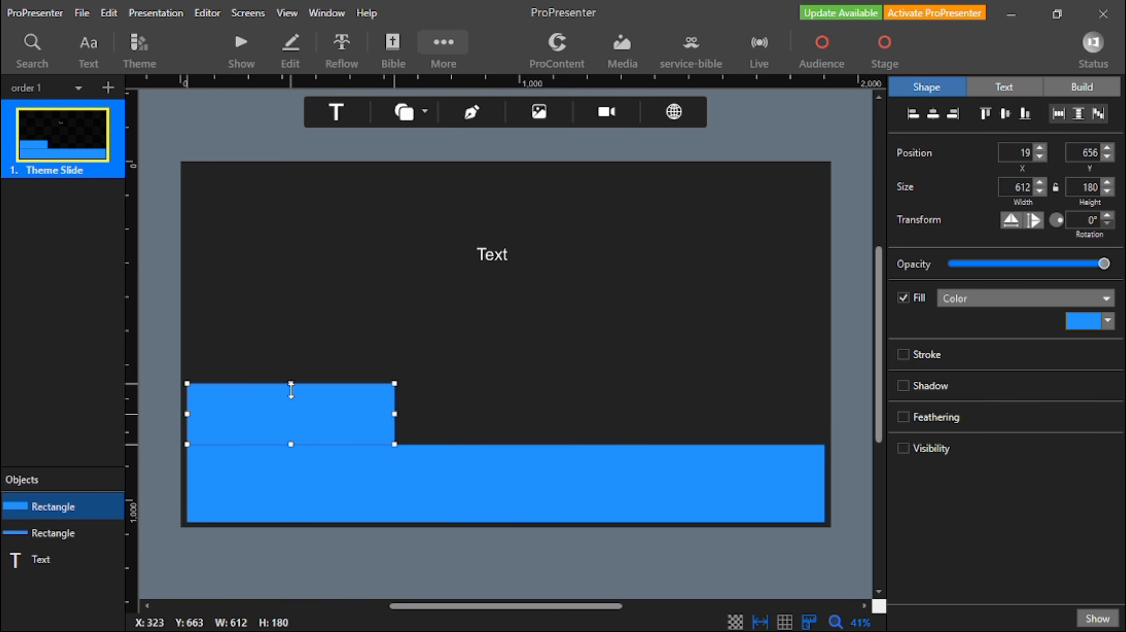
{"action": "left_click_drag", "start_coordinate": [291, 384], "coordinate": [288, 425]}
Fill the wide lower rectangle with dark blue.
{"action": "left_click", "coordinate": [437, 465]}
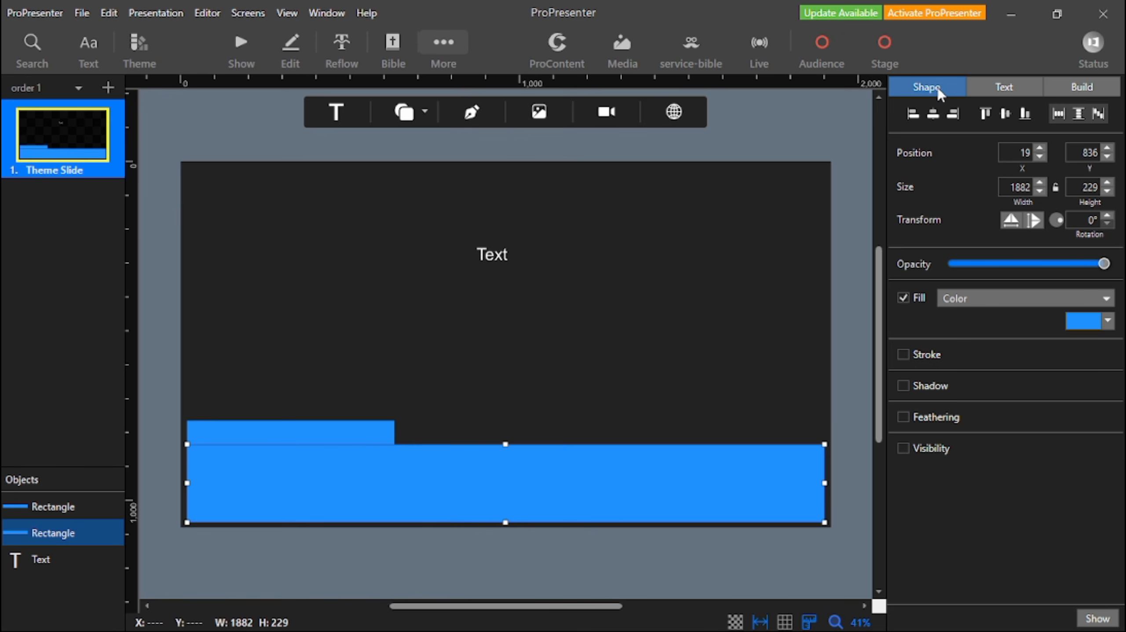
{"action": "left_click", "coordinate": [1085, 322]}
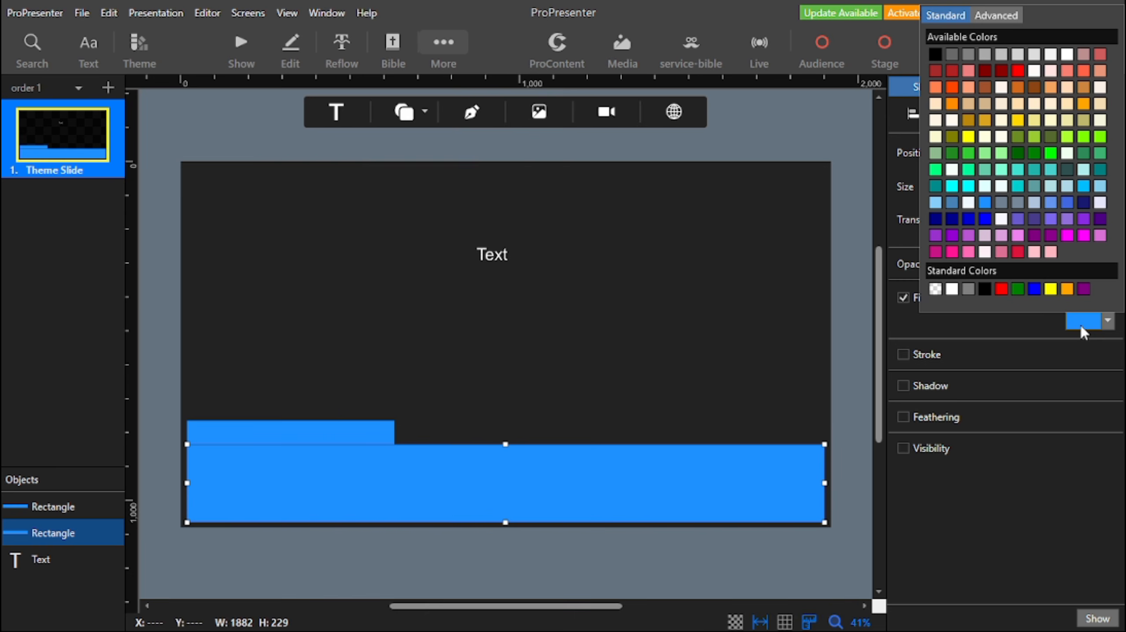
{"action": "left_click", "coordinate": [935, 216]}
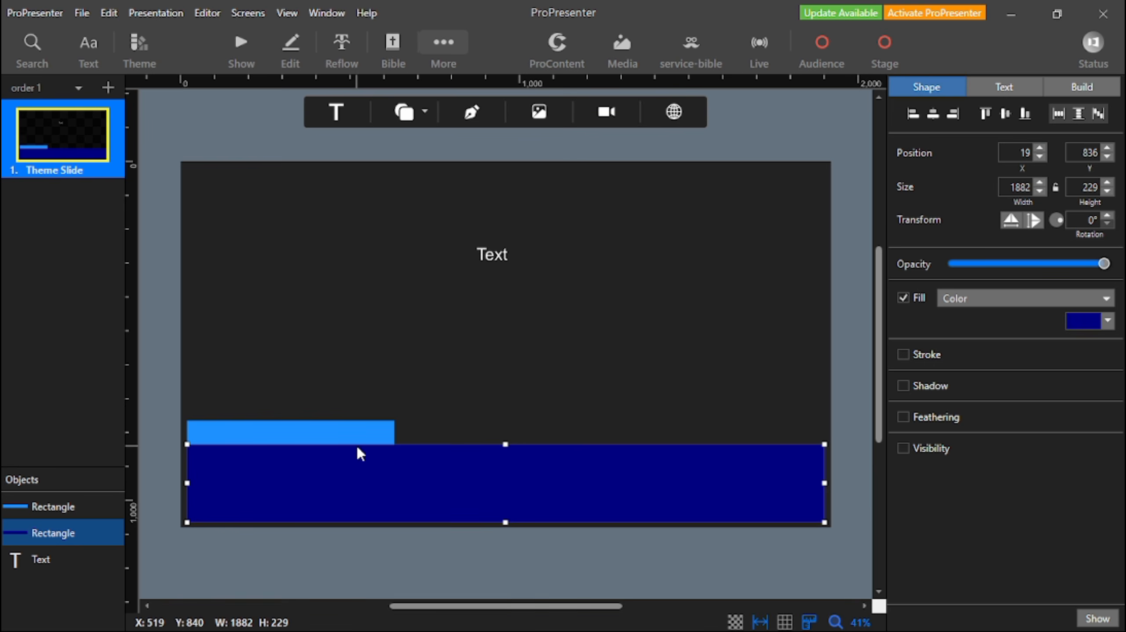
Fill the small rectangle above the dark blue bar with golden yellow.
{"action": "left_click", "coordinate": [346, 431]}
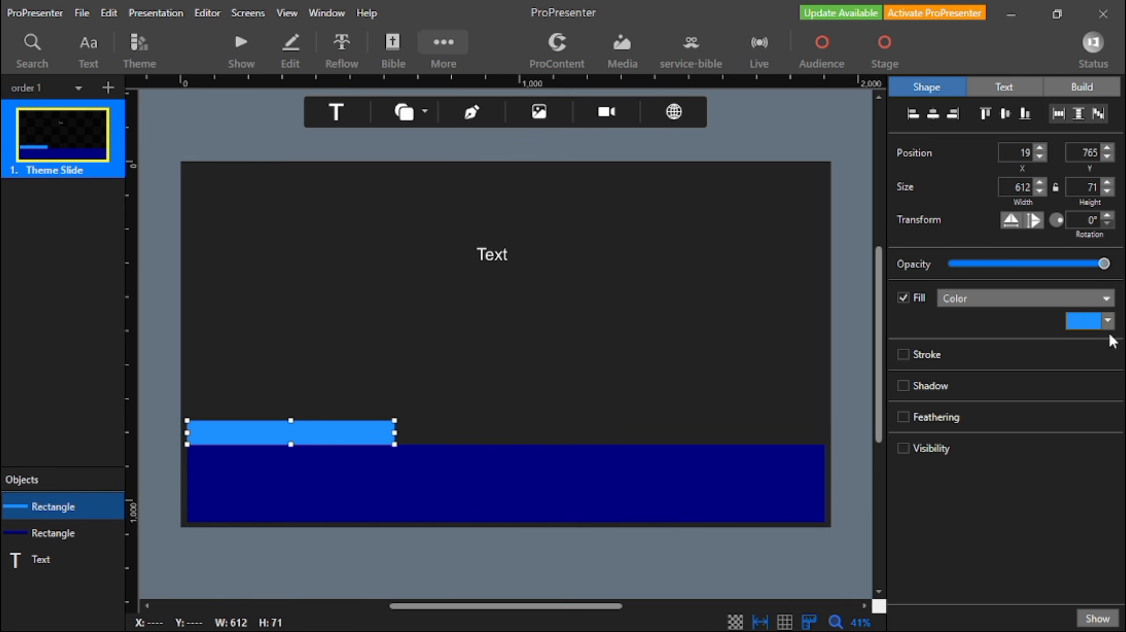
{"action": "left_click", "coordinate": [1087, 321]}
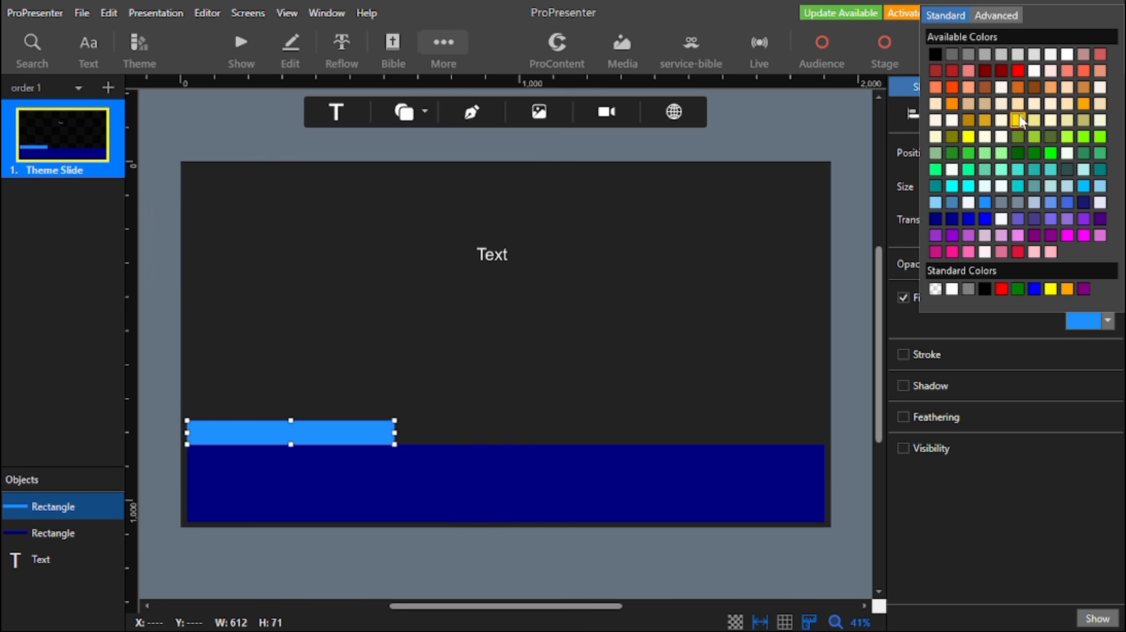
{"action": "left_click", "coordinate": [985, 121]}
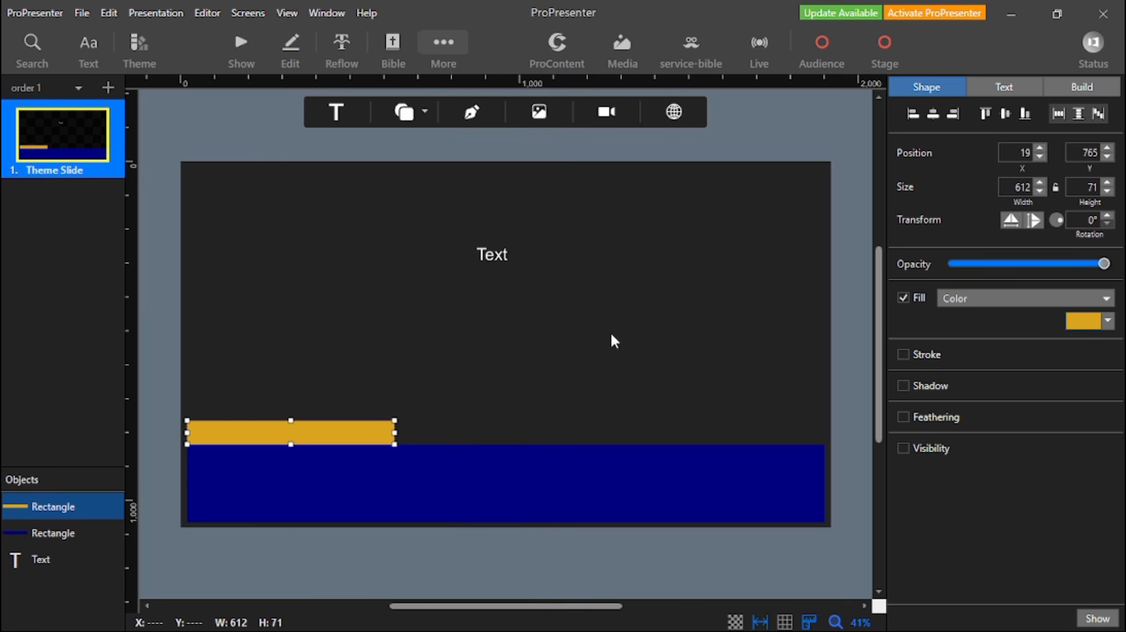
Reorder the slide objects so the text is in front, followed by the golden rectangle and the dark blue rectangle.
{"action": "left_click", "coordinate": [424, 345]}
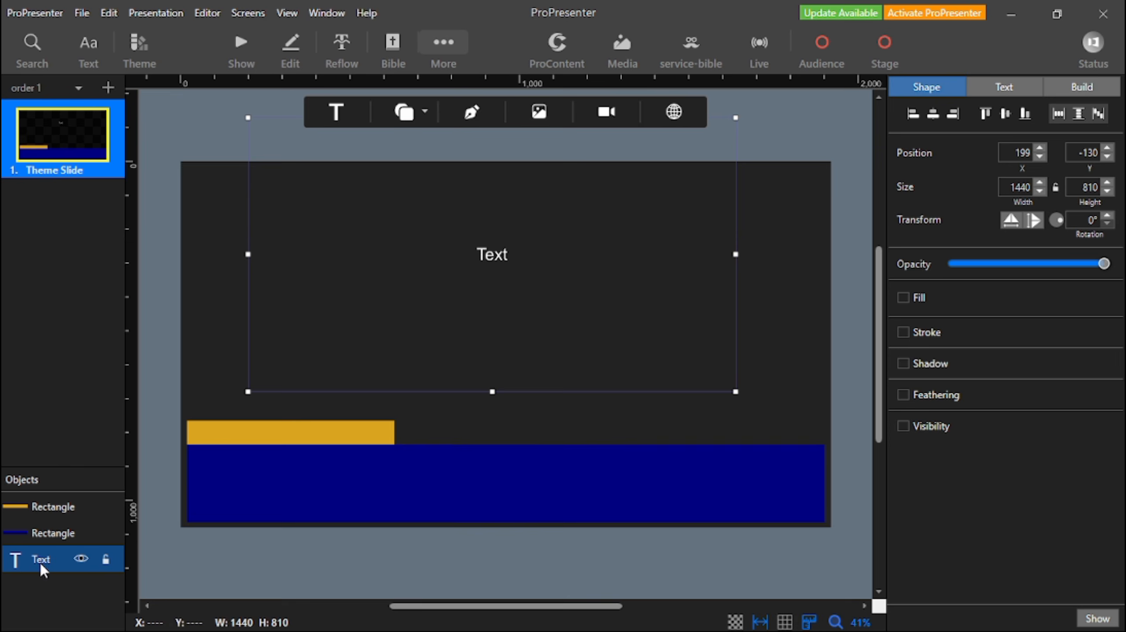
{"action": "left_click_drag", "start_coordinate": [38, 561], "coordinate": [30, 489]}
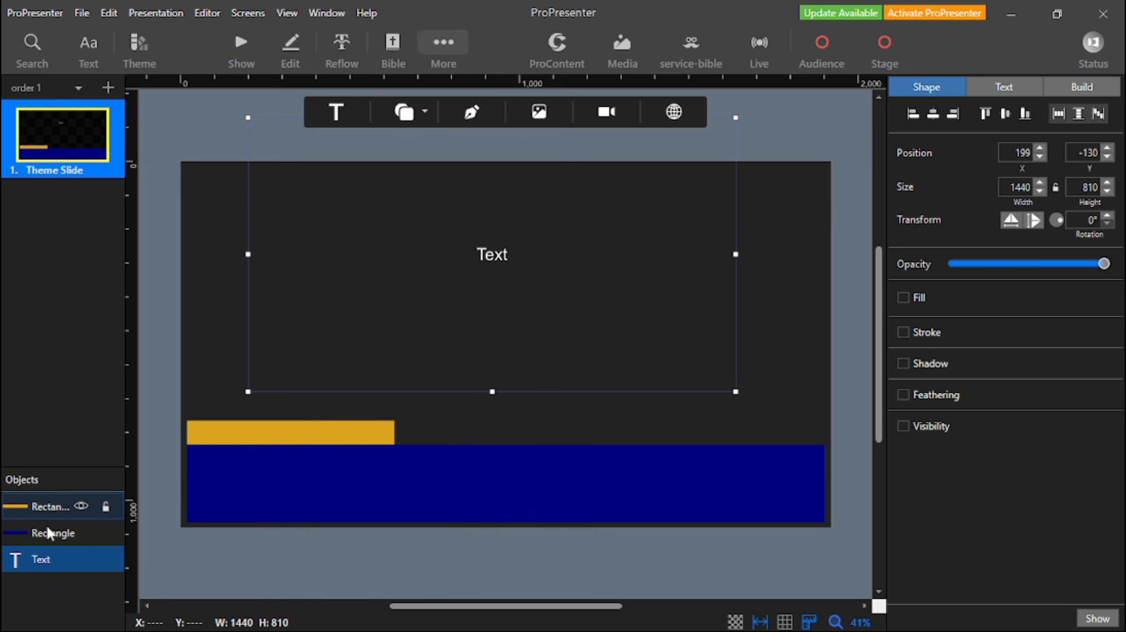
{"action": "left_click_drag", "start_coordinate": [44, 513], "coordinate": [47, 578]}
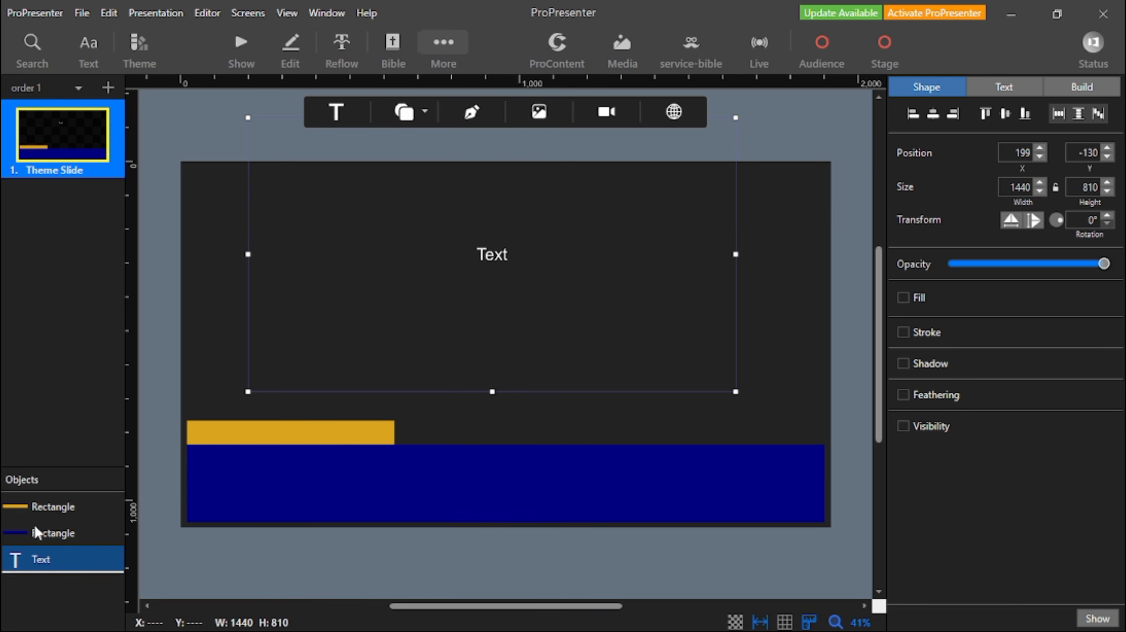
{"action": "left_click_drag", "start_coordinate": [45, 511], "coordinate": [68, 586]}
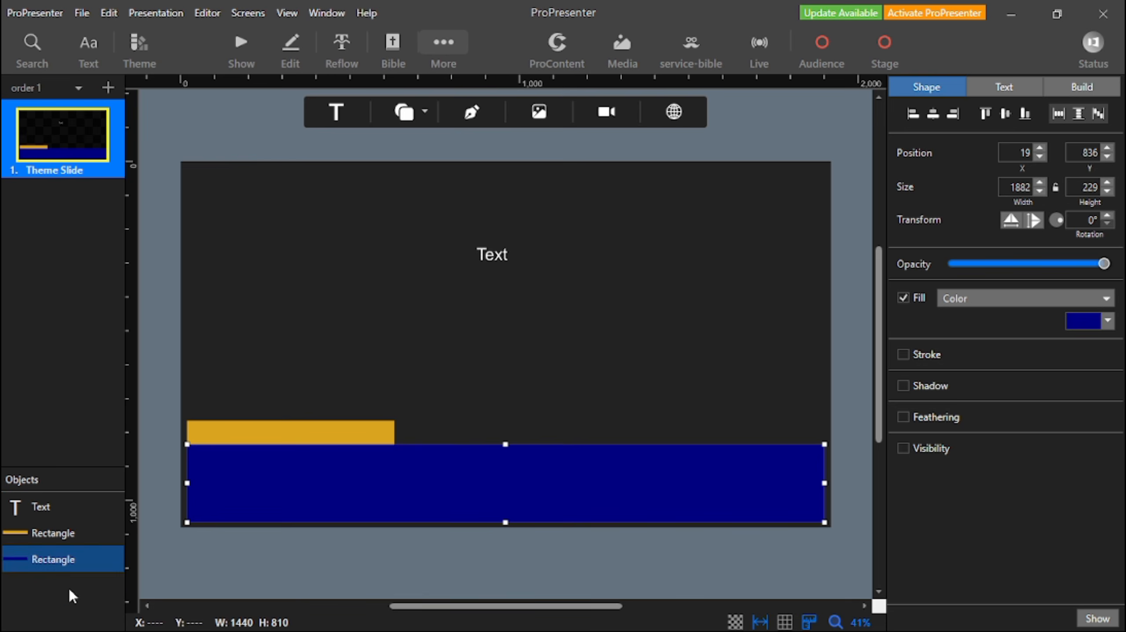
{"action": "left_click", "coordinate": [69, 586]}
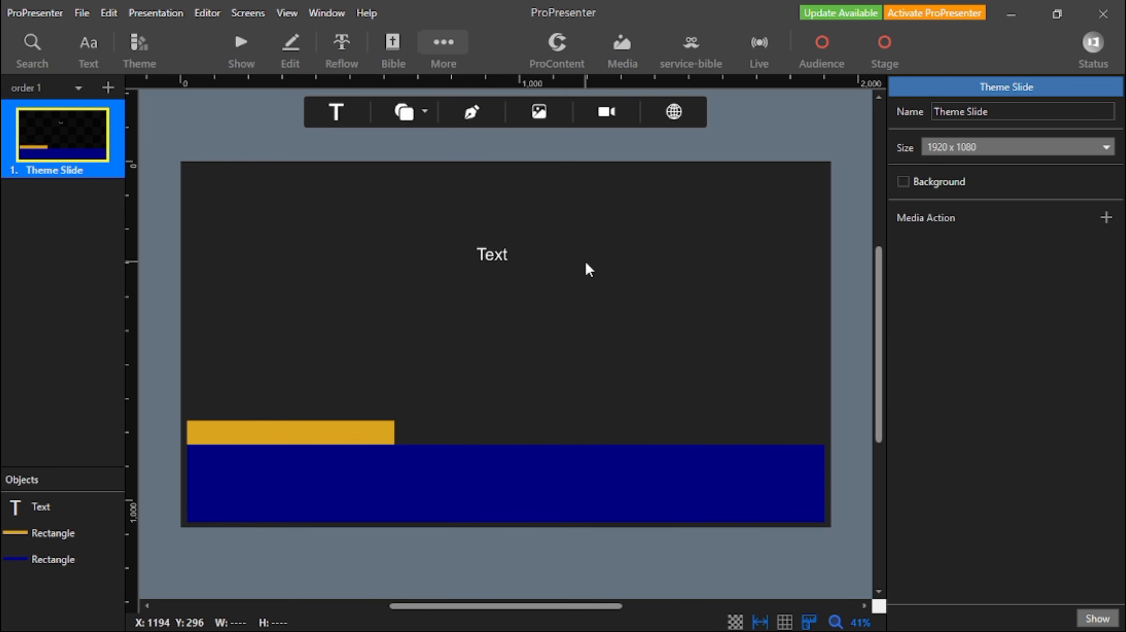
Move and resize the text box to cover the dark blue bar exactly, 1882 by 229 at X 19, Y 836.
{"action": "left_click", "coordinate": [390, 262]}
{"action": "left_click_drag", "start_coordinate": [495, 254], "coordinate": [434, 384]}
{"action": "left_click_drag", "start_coordinate": [433, 247], "coordinate": [429, 441]}
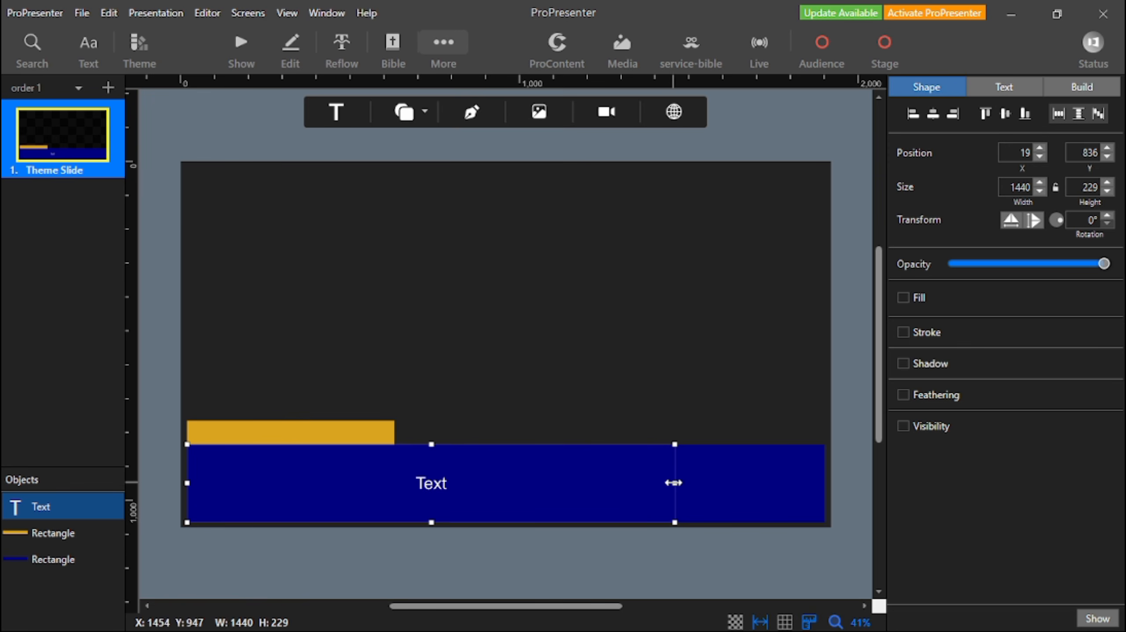
{"action": "left_click_drag", "start_coordinate": [671, 481], "coordinate": [821, 465]}
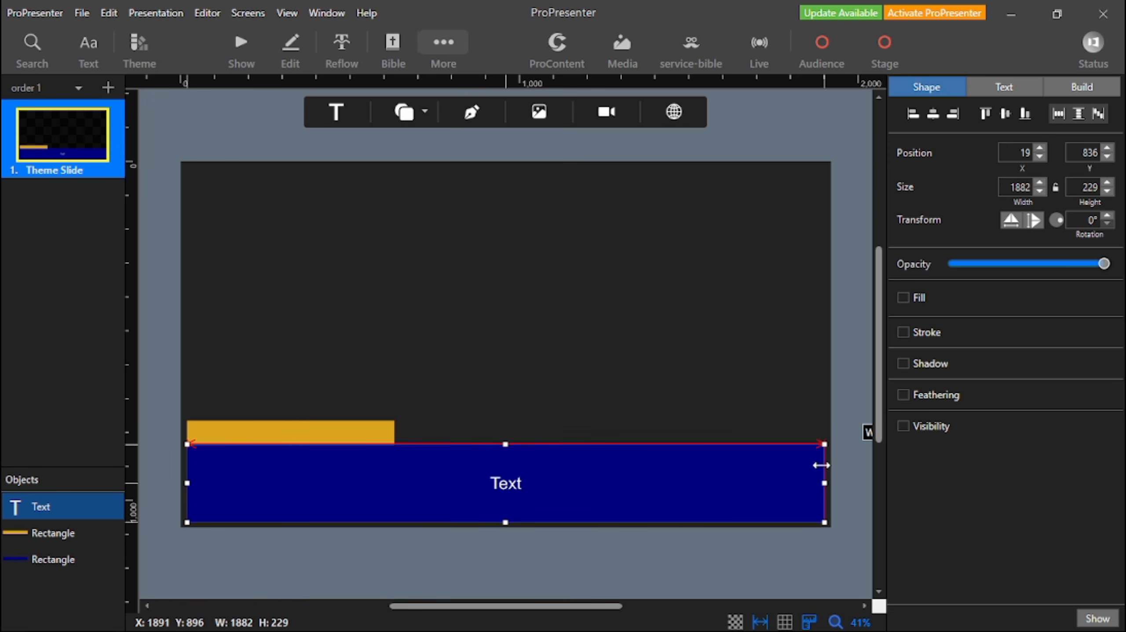
Make the dark blue bar's text bold, align it left and top, and set its scaling to Text up or down.
{"action": "left_click", "coordinate": [1003, 88]}
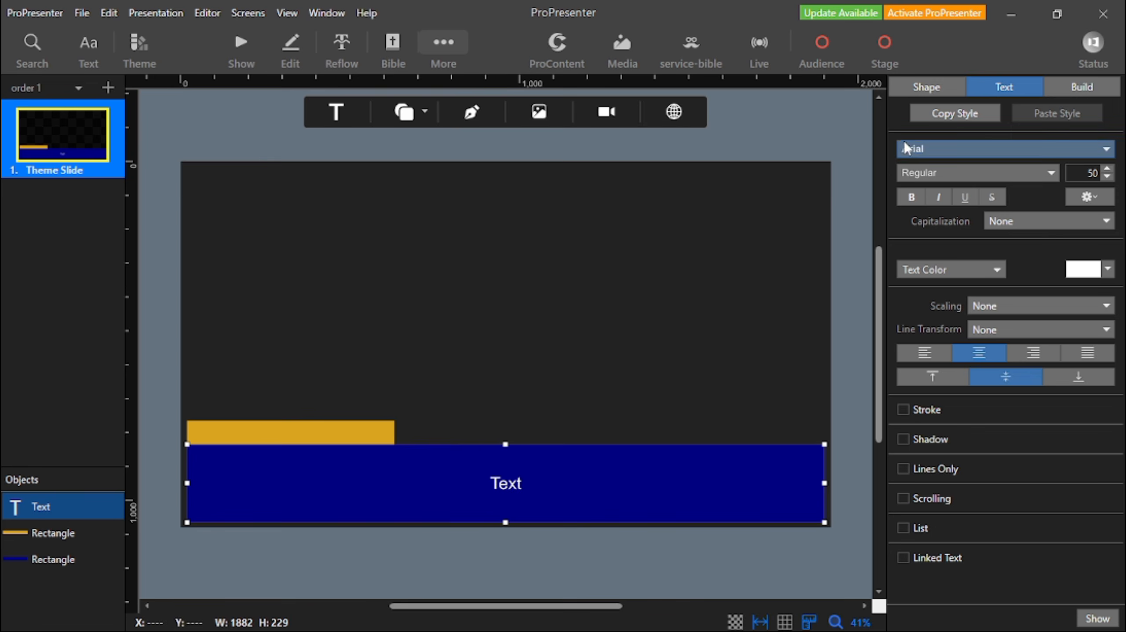
{"action": "left_click", "coordinate": [912, 200]}
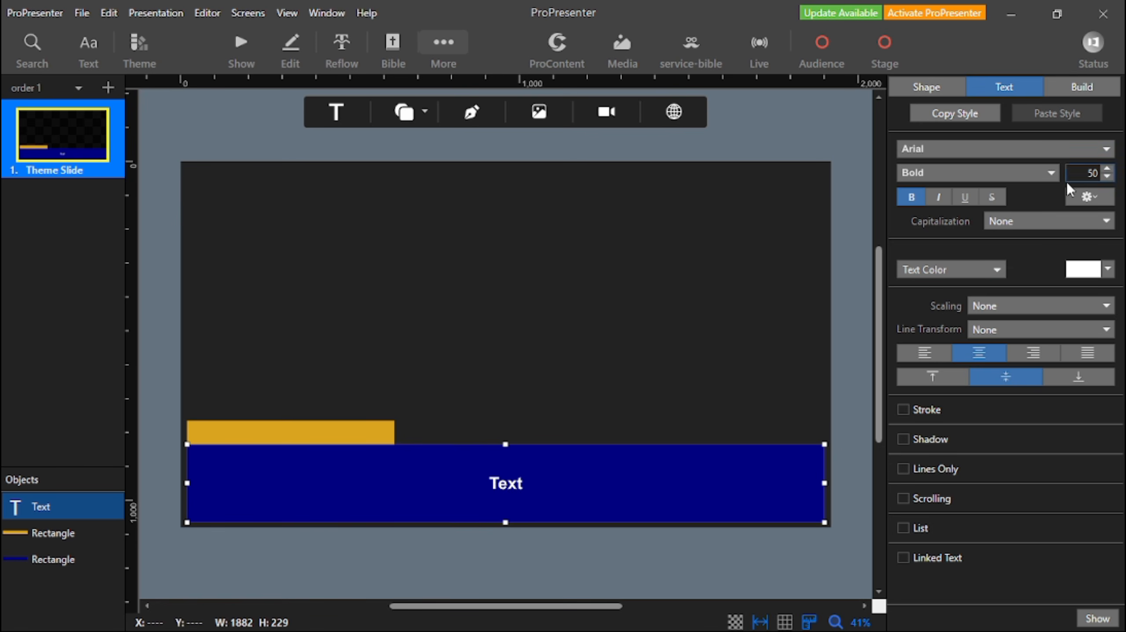
{"action": "left_click", "coordinate": [937, 354]}
{"action": "left_click", "coordinate": [936, 377]}
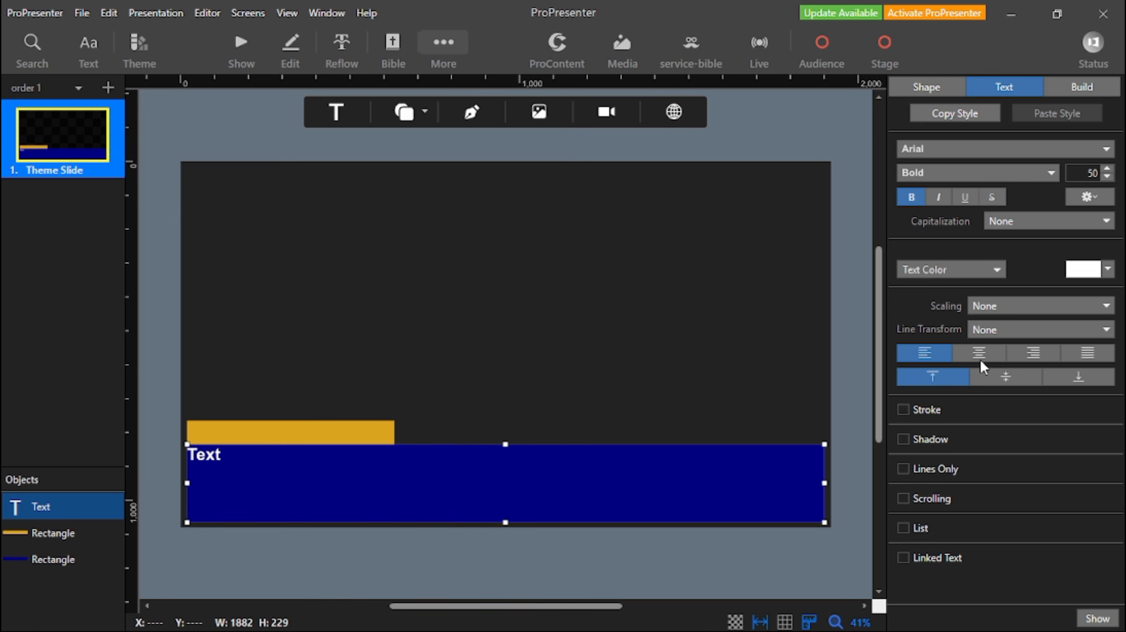
{"action": "left_click", "coordinate": [992, 310]}
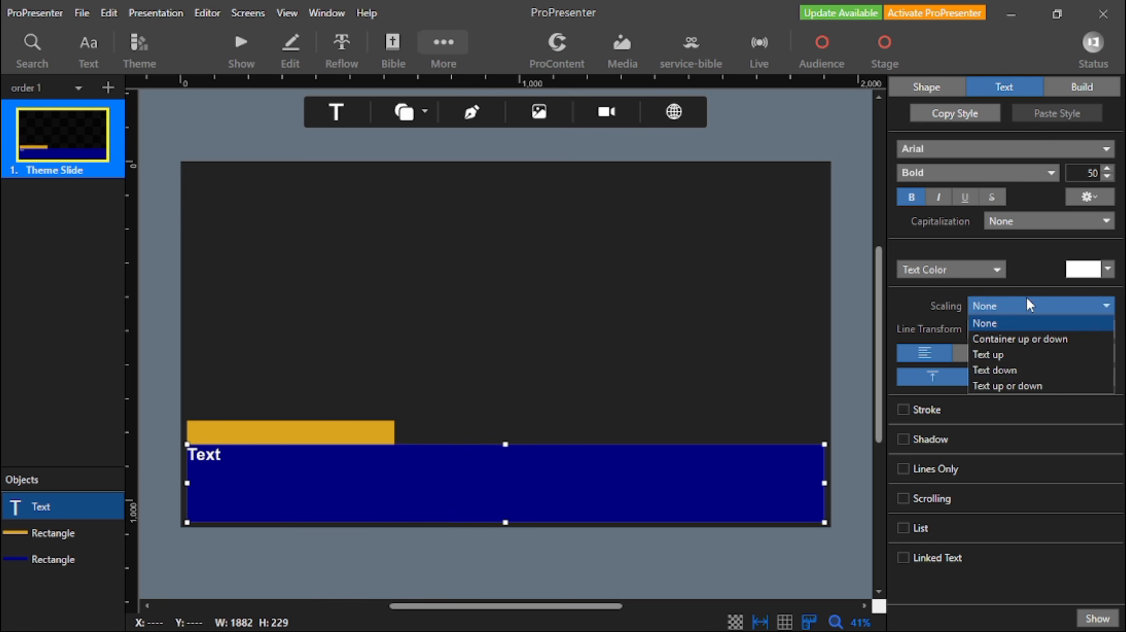
{"action": "left_click", "coordinate": [1043, 378]}
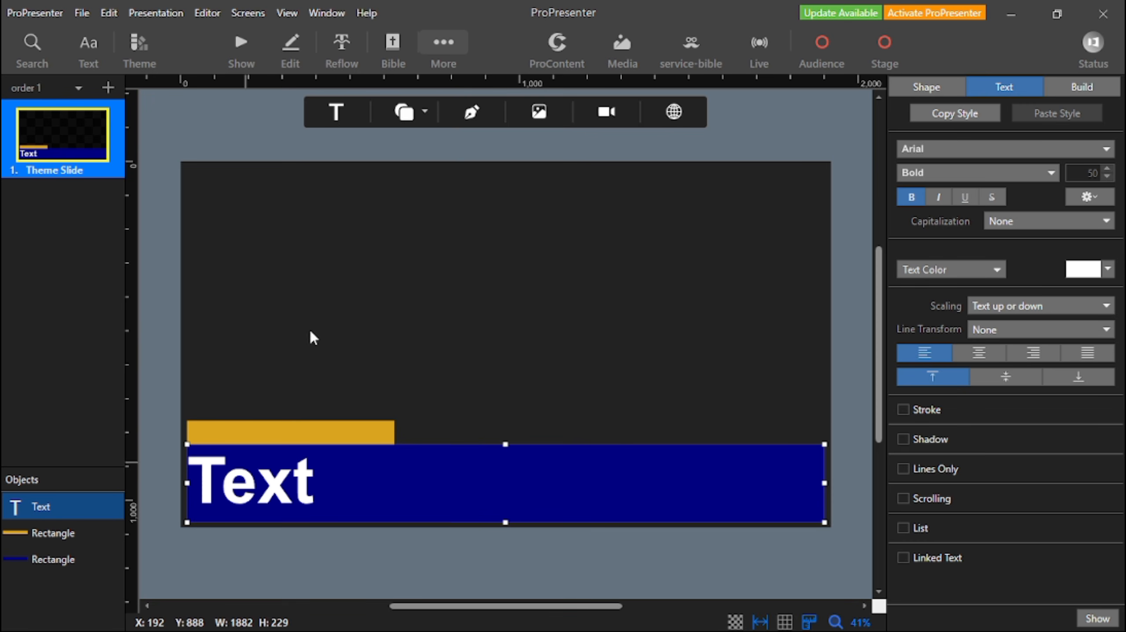
Add a second text box and move and resize it over the golden bar, about 547 by 71.
{"action": "left_click", "coordinate": [336, 111]}
{"action": "left_click", "coordinate": [345, 140]}
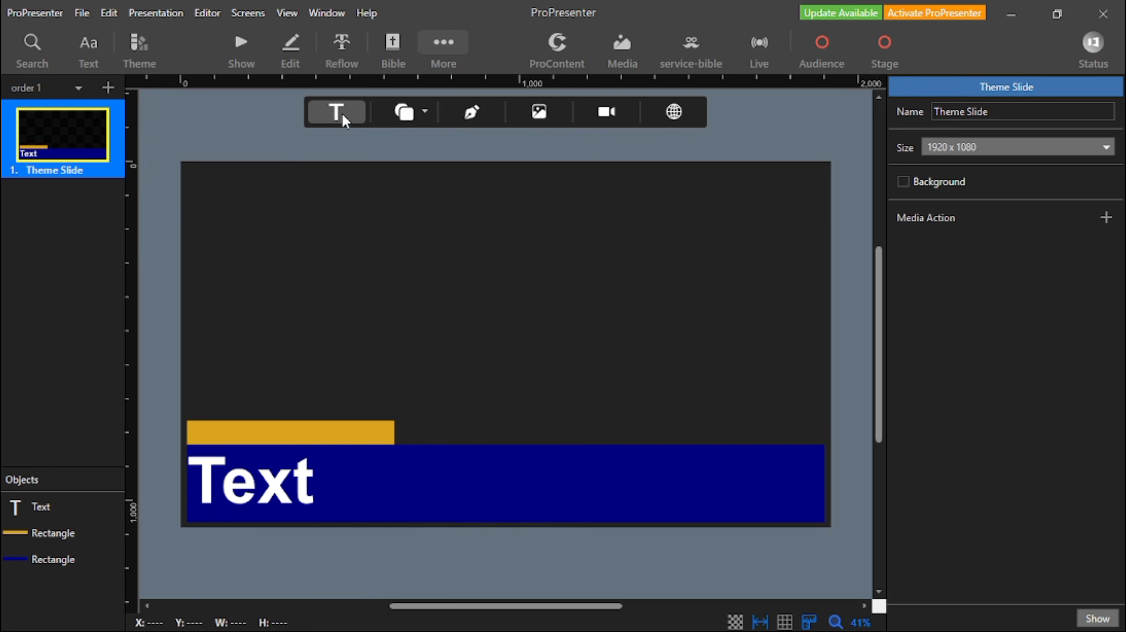
{"action": "left_click", "coordinate": [343, 113]}
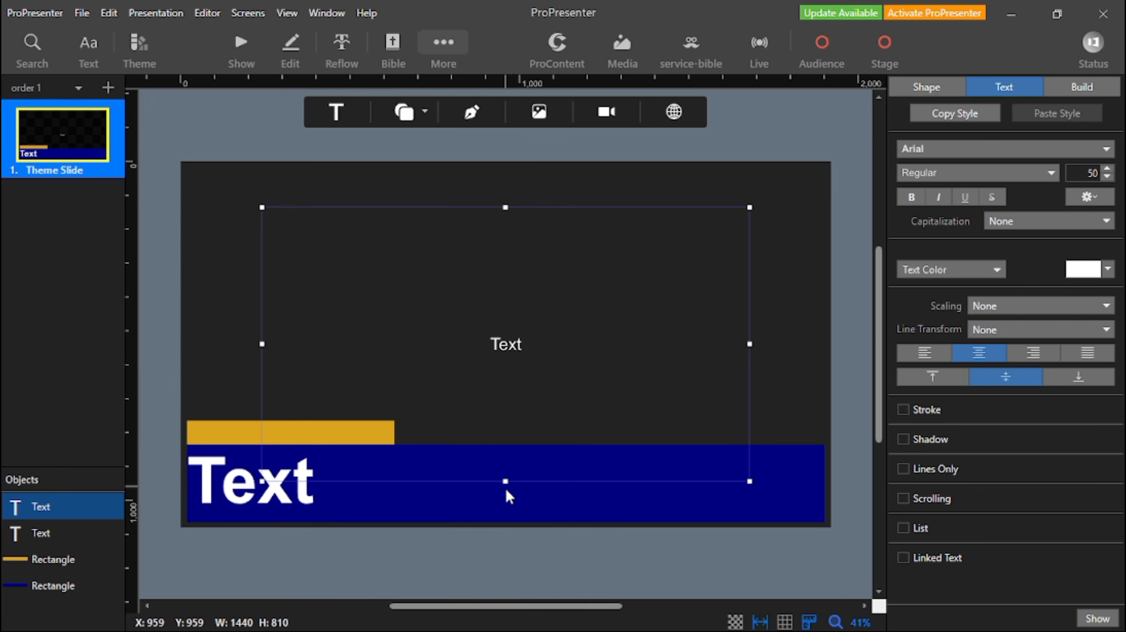
{"action": "left_click_drag", "start_coordinate": [506, 481], "coordinate": [401, 438]}
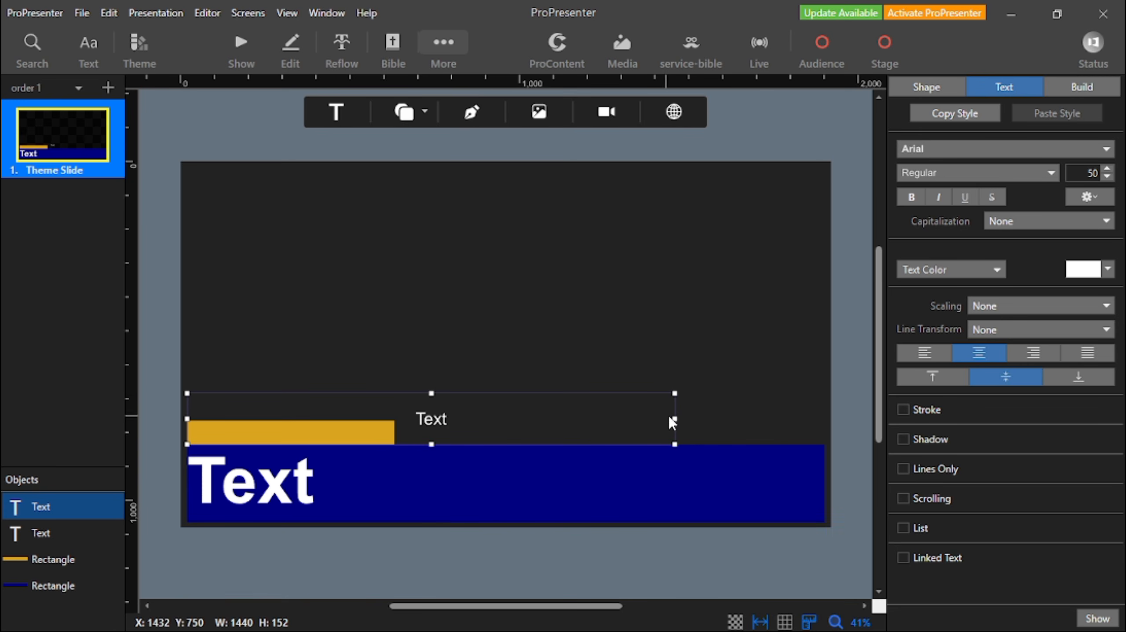
{"action": "left_click_drag", "start_coordinate": [675, 418], "coordinate": [372, 418]}
{"action": "left_click_drag", "start_coordinate": [280, 393], "coordinate": [280, 420]}
Align the golden bar's text left and top and make it bold.
{"action": "left_click", "coordinate": [907, 351]}
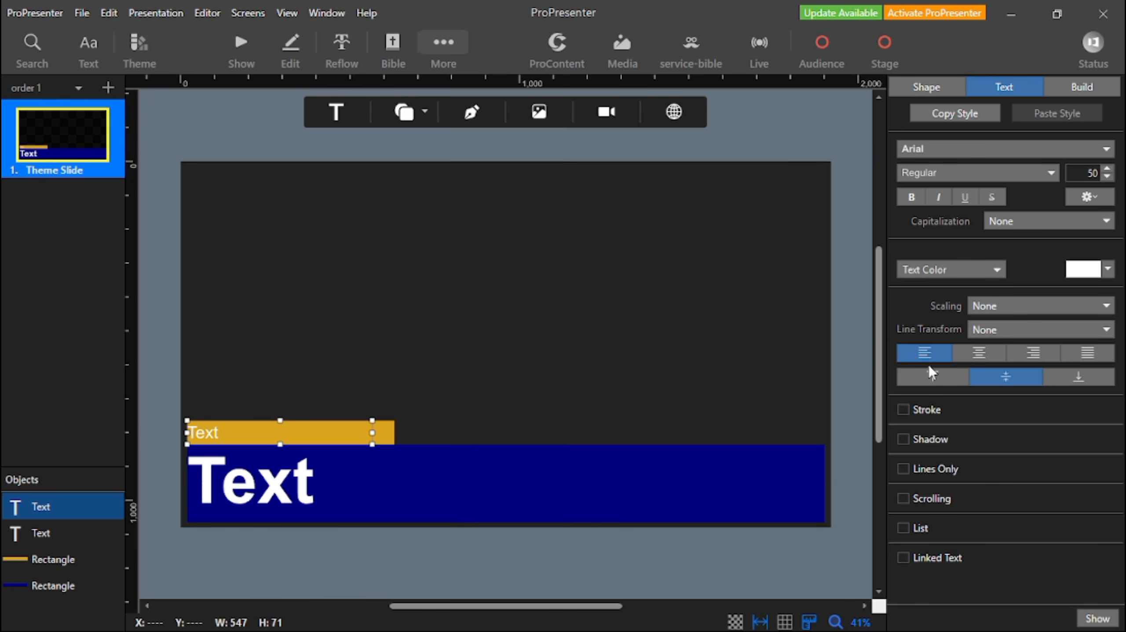
{"action": "left_click", "coordinate": [935, 377]}
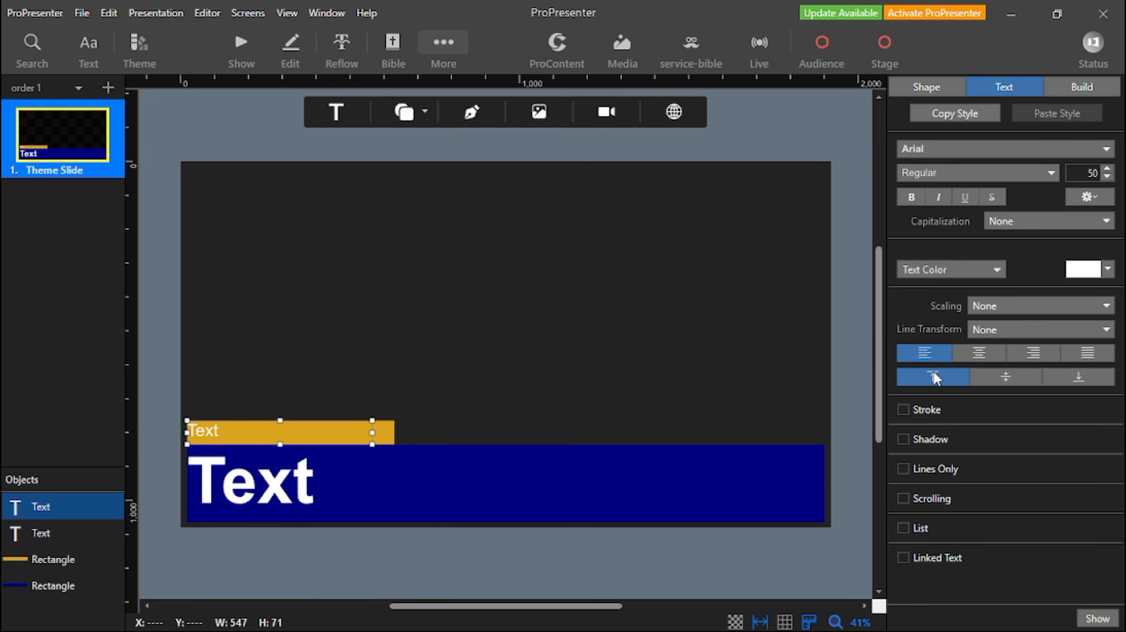
{"action": "left_click", "coordinate": [910, 201]}
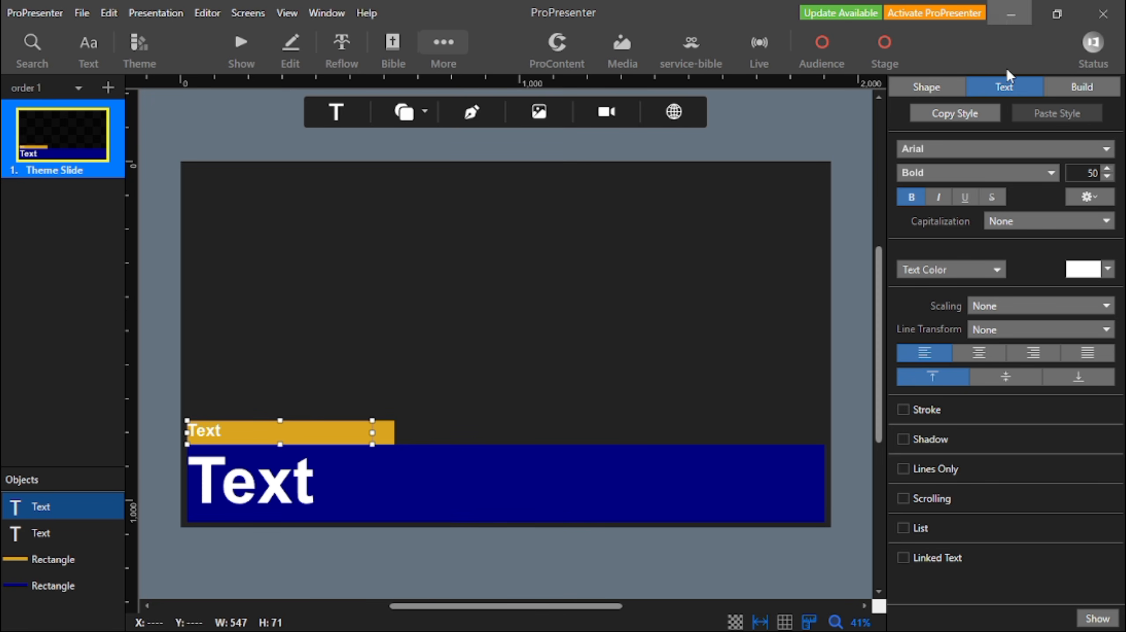
{"action": "left_click", "coordinate": [392, 509]}
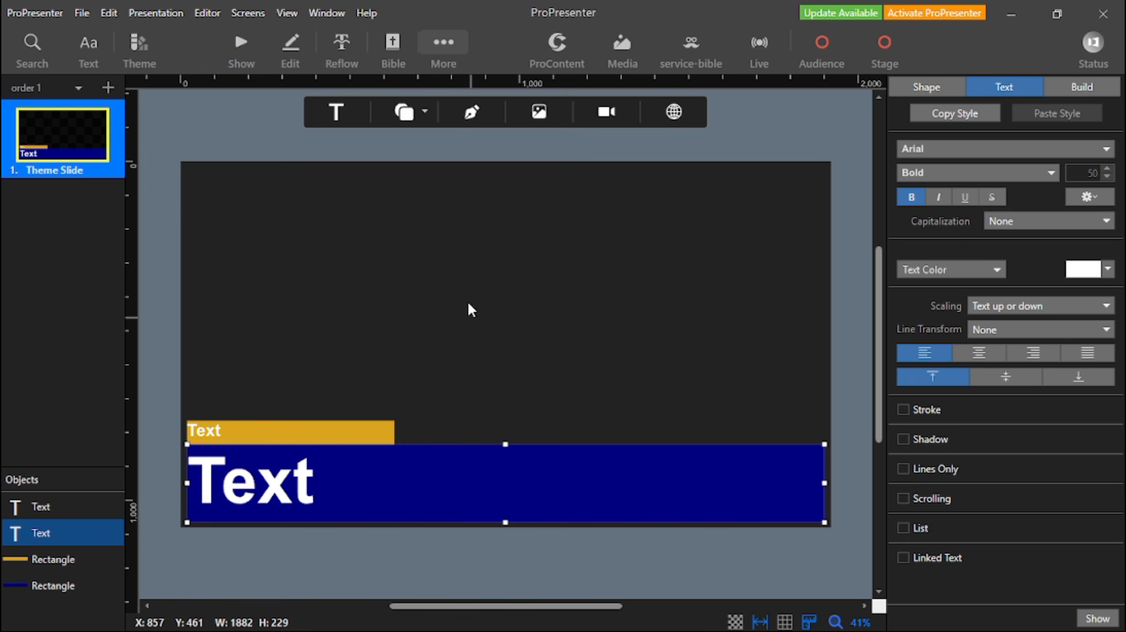
{"action": "left_click", "coordinate": [435, 404]}
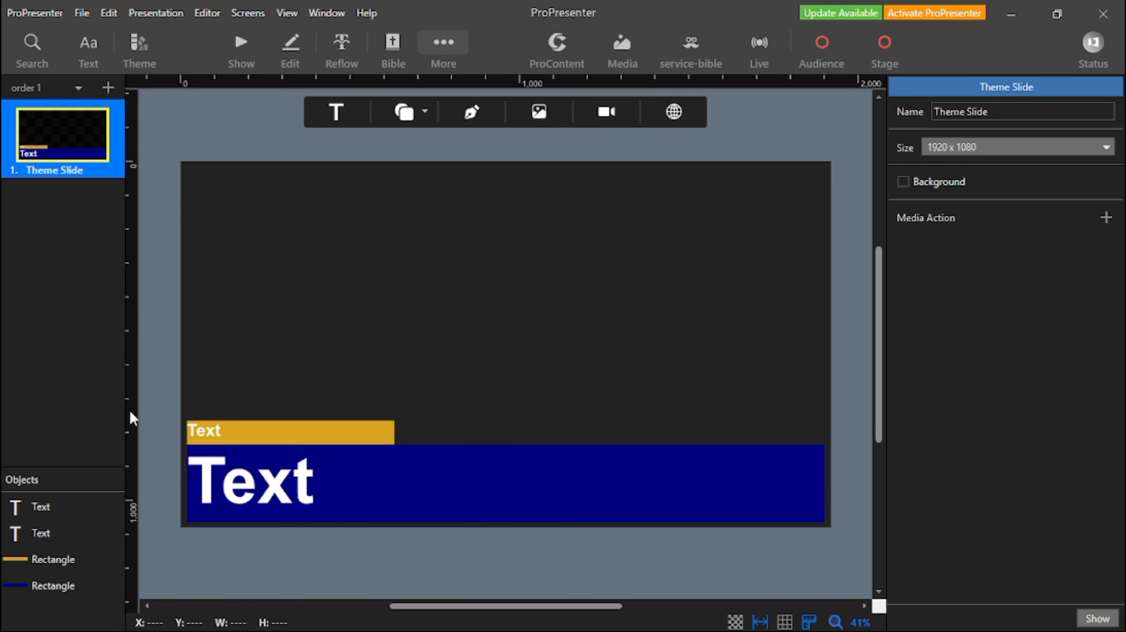
Rename the dark blue rectangle as verse and the golden rectangle as ref.
{"action": "left_click", "coordinate": [228, 442]}
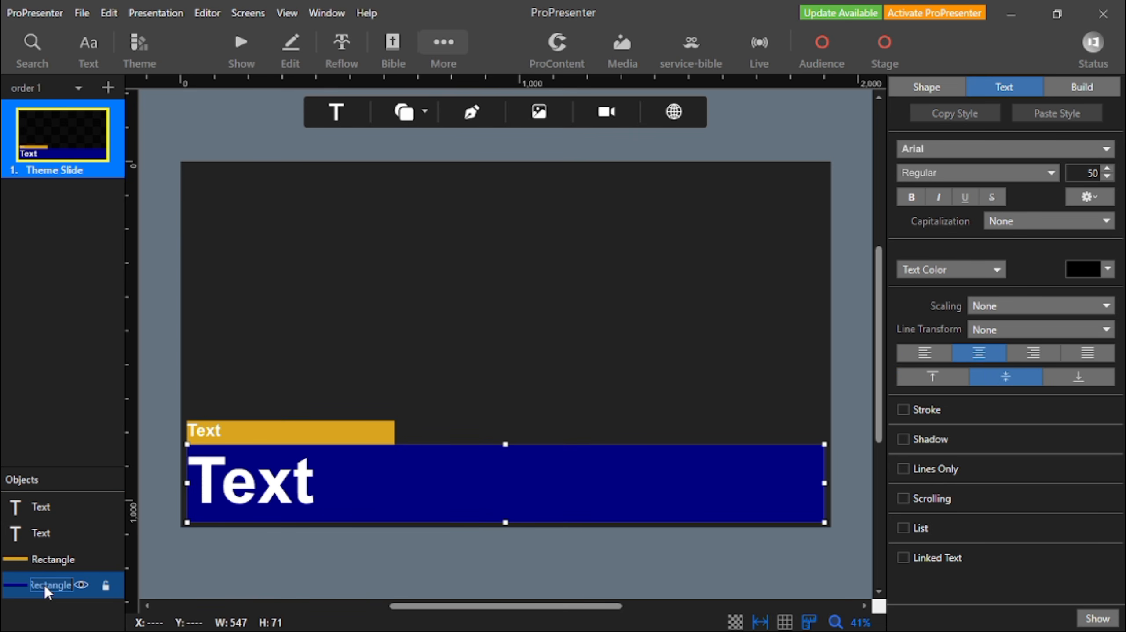
{"action": "type", "text": "verse"}
{"action": "key", "text": "Return"}
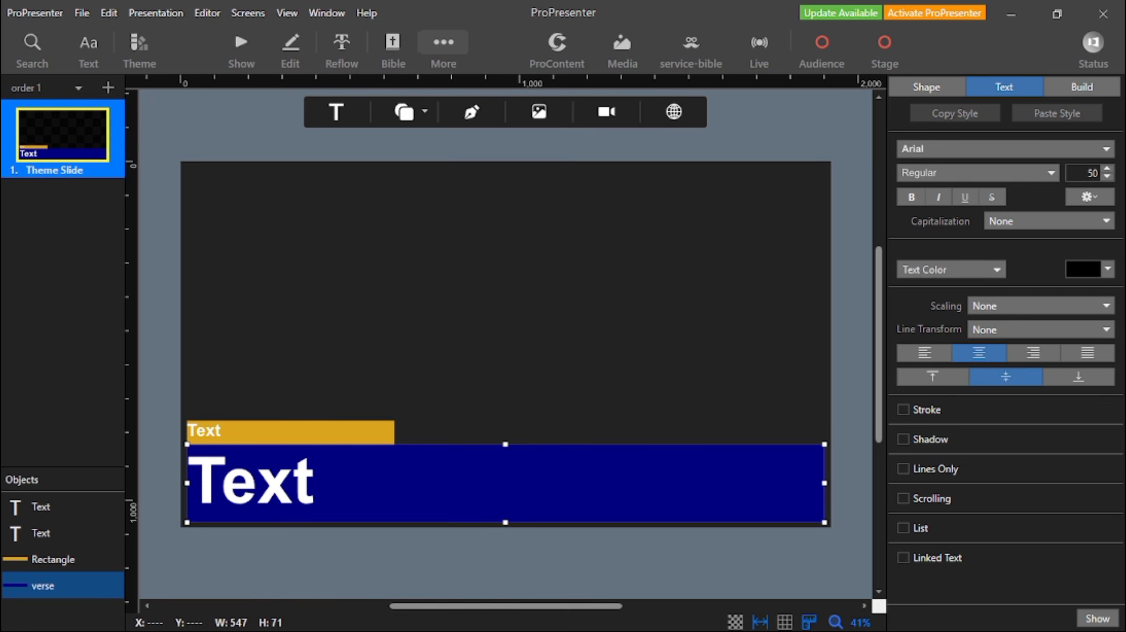
{"action": "left_click", "coordinate": [48, 558]}
{"action": "left_click", "coordinate": [48, 559]}
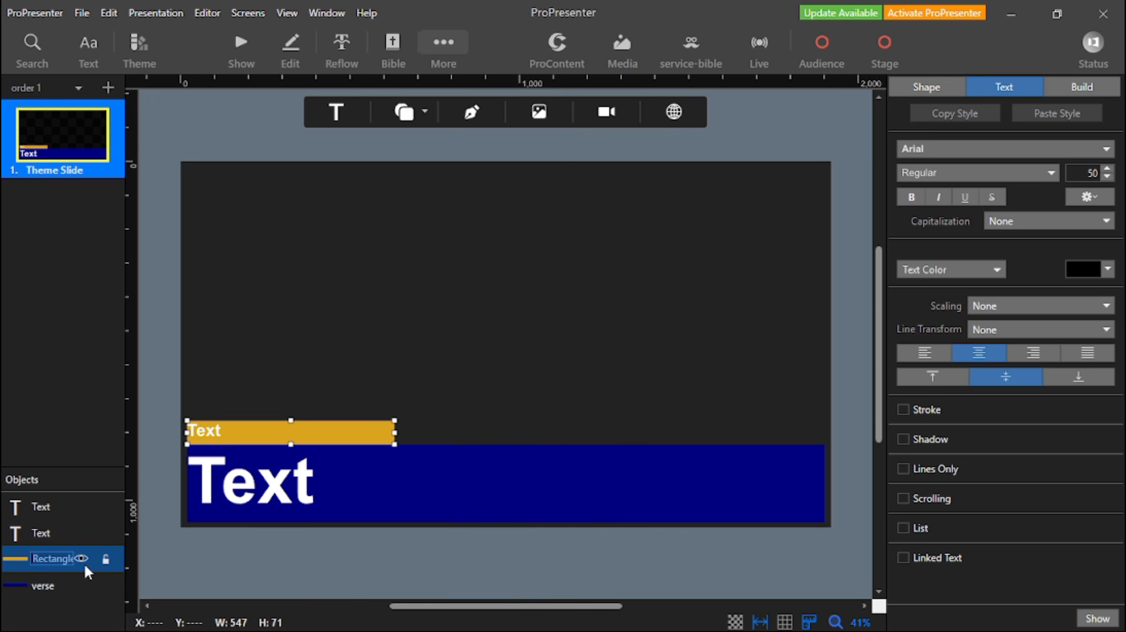
{"action": "type", "text": "ref"}
{"action": "key", "text": "Return"}
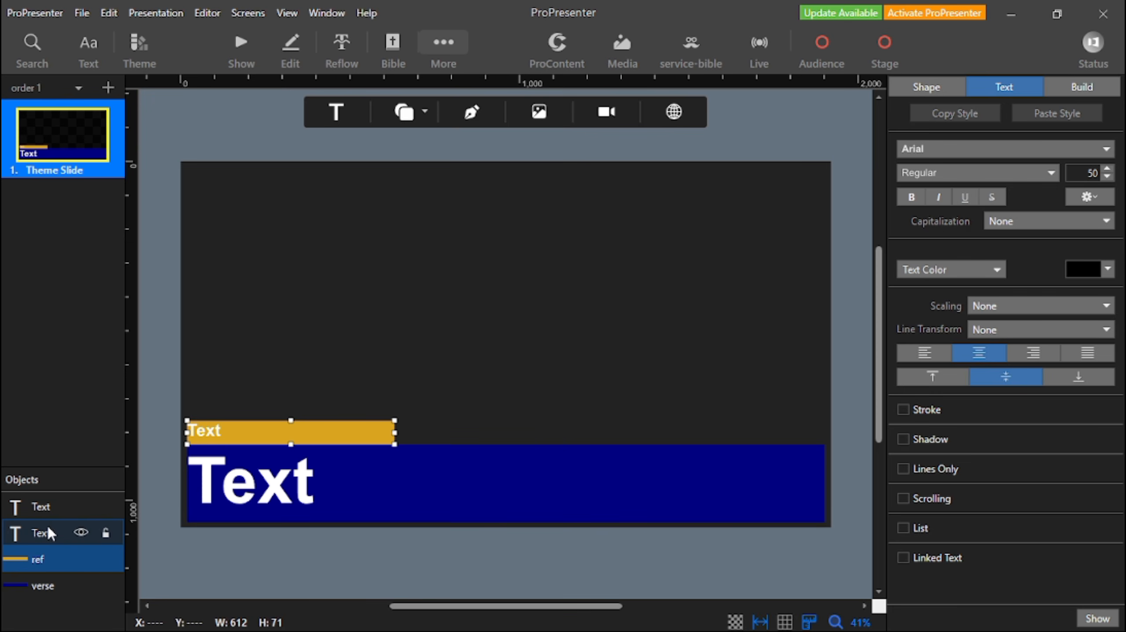
Rename the dark blue bar's text box as verse and the golden rectangle as ref back.
{"action": "left_click", "coordinate": [49, 533]}
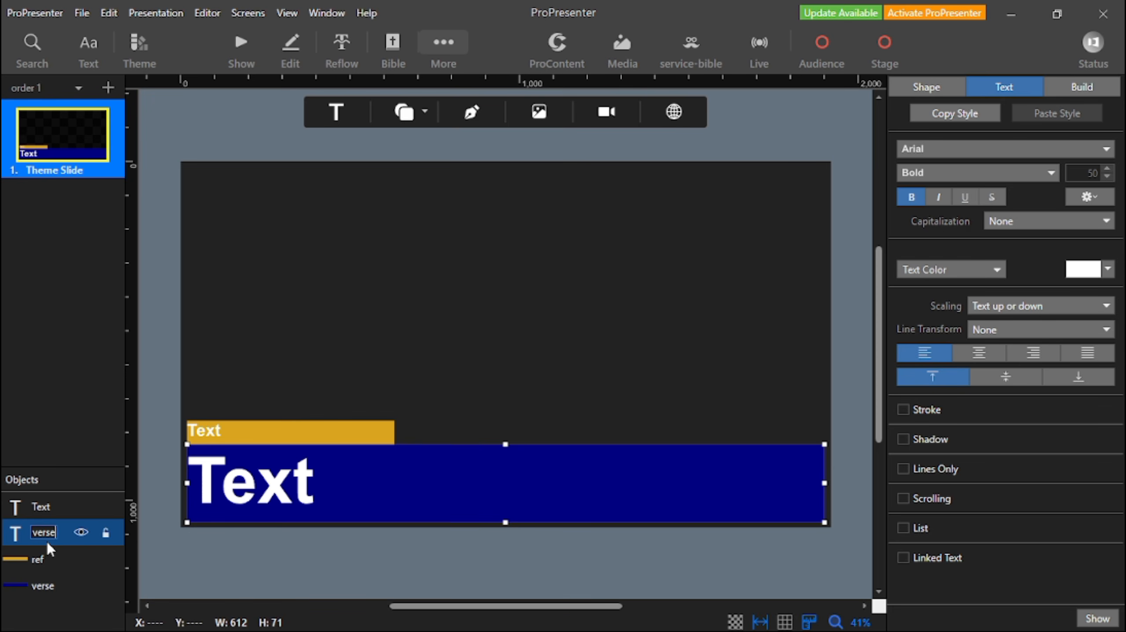
{"action": "key", "text": "Return"}
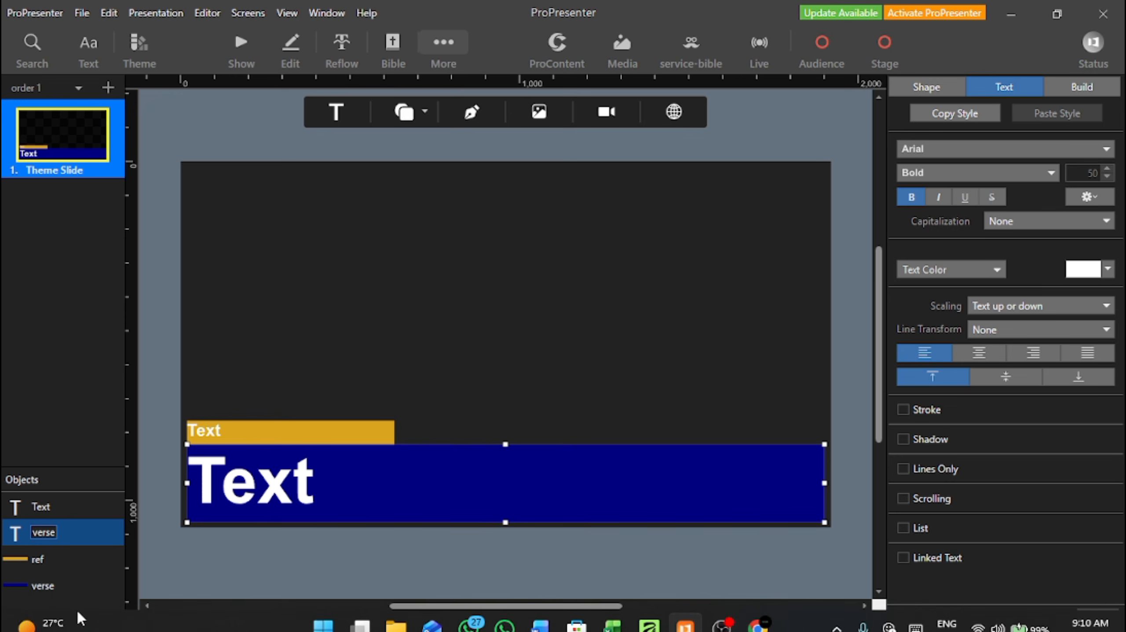
{"action": "left_click", "coordinate": [37, 571]}
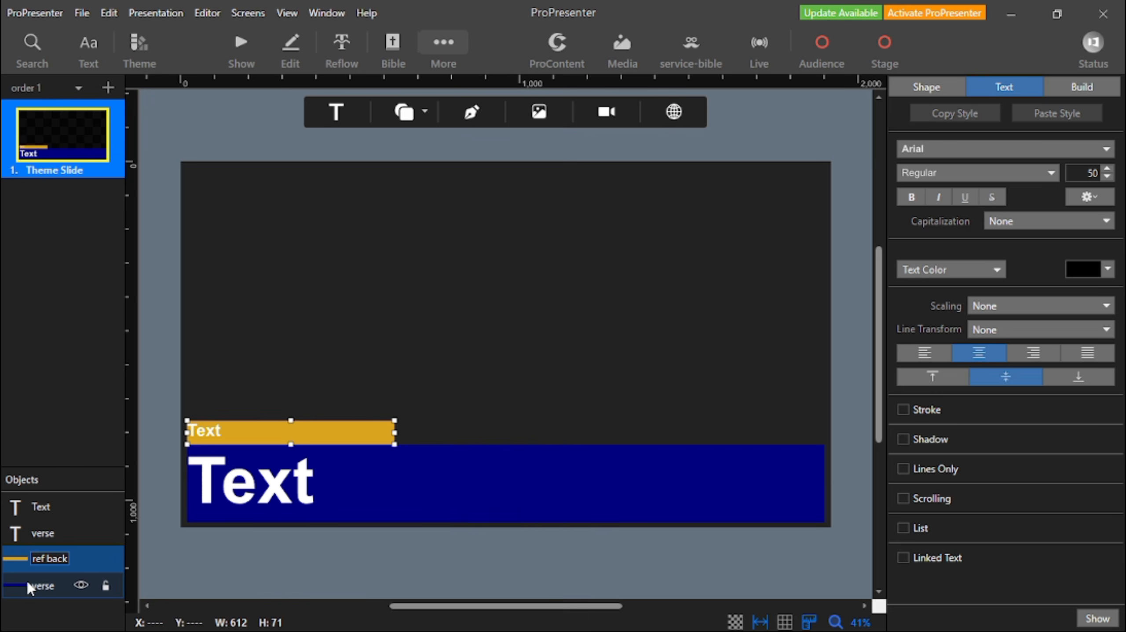
{"action": "key", "text": "Return"}
Rename the dark blue rectangle as verse back and the golden bar's text box as ref.
{"action": "double_click", "coordinate": [46, 586]}
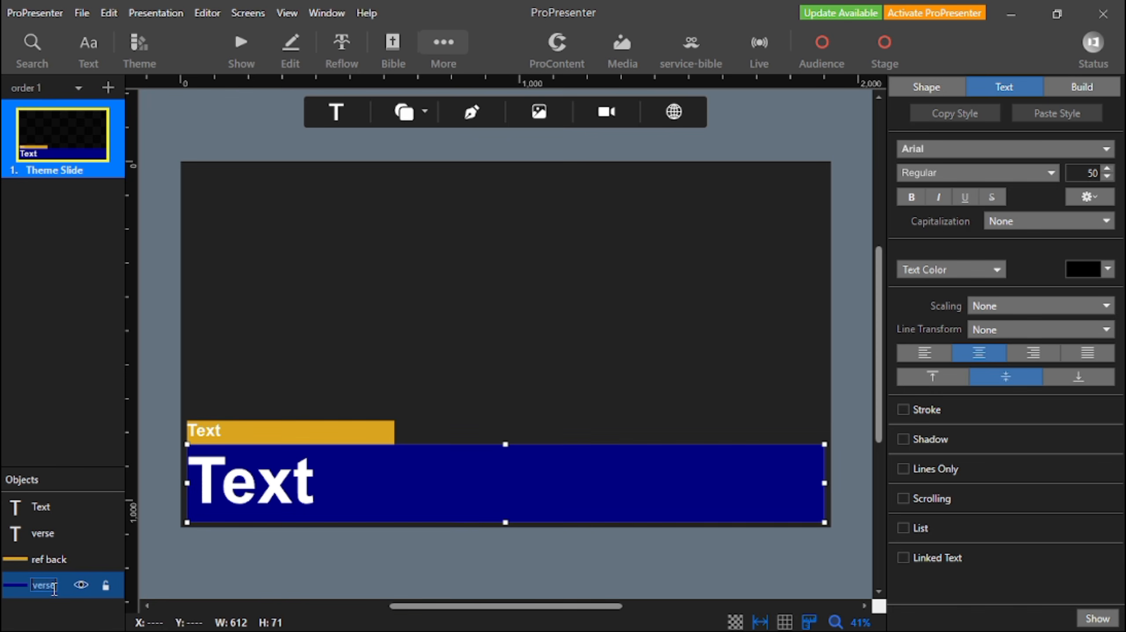
{"action": "type", "text": "back"}
{"action": "key", "text": "Return"}
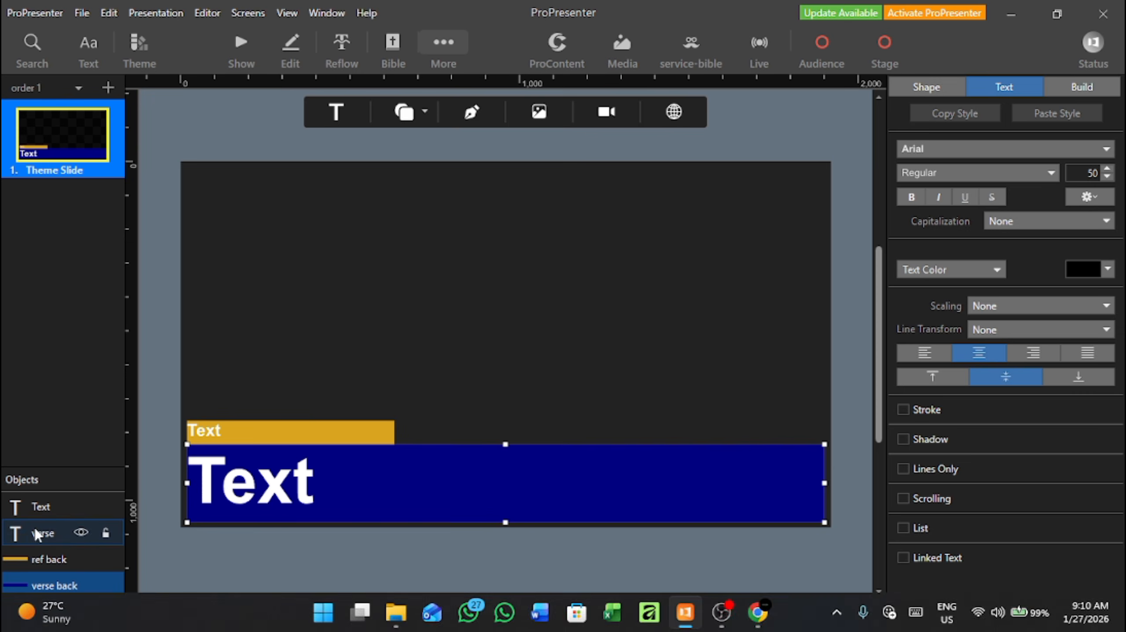
{"action": "left_click", "coordinate": [30, 507]}
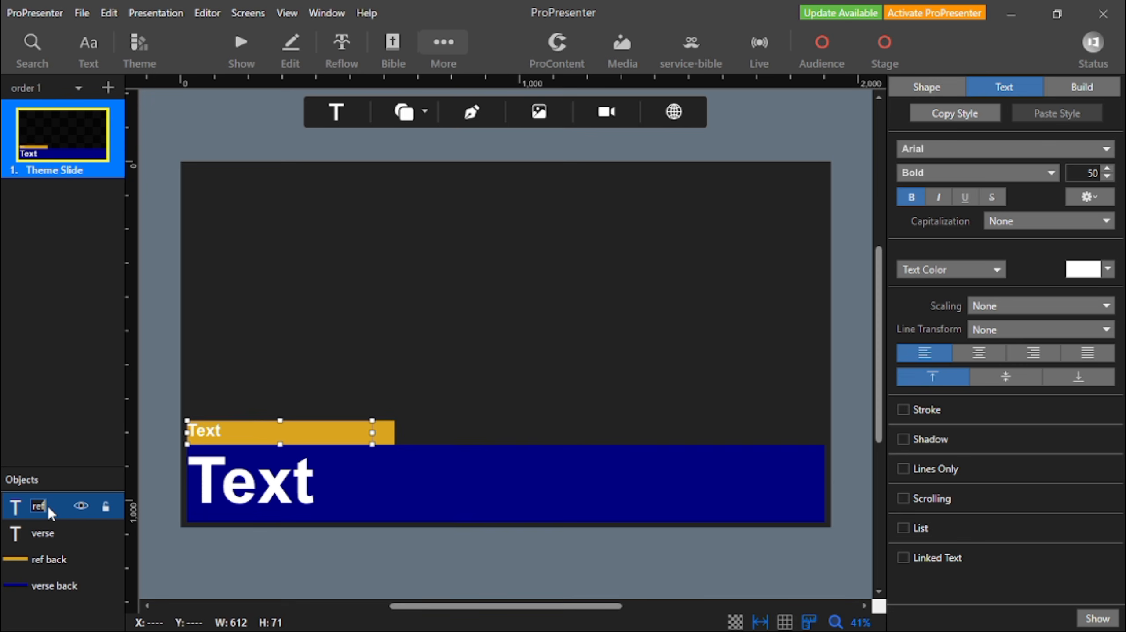
{"action": "key", "text": "Return"}
{"action": "left_click", "coordinate": [424, 259]}
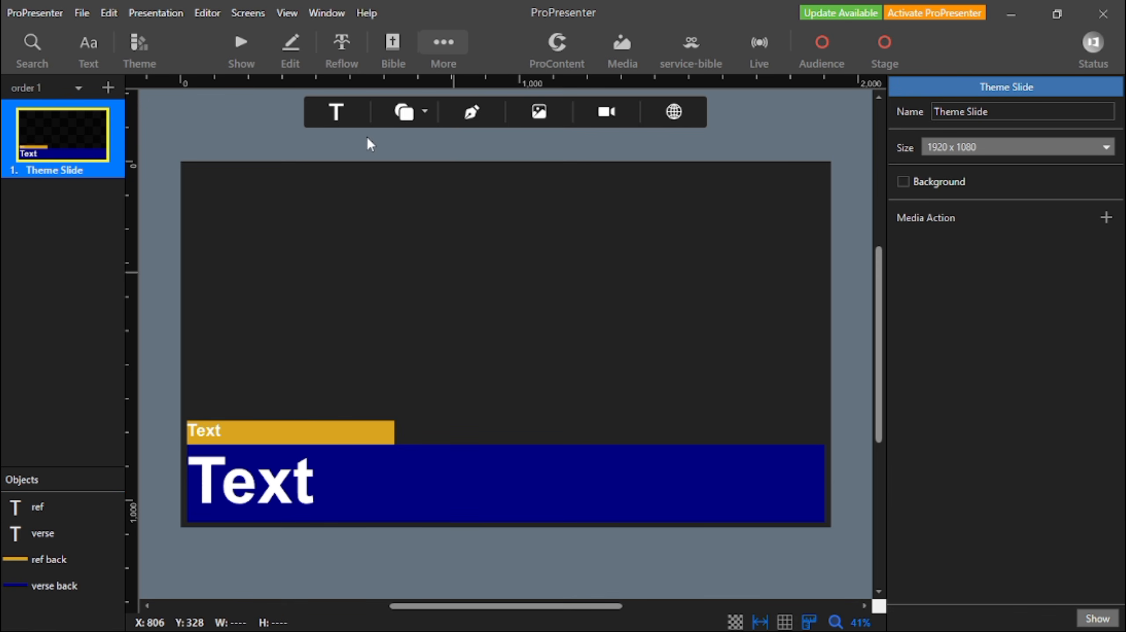
Leave the theme editor, set the live look to service-song and return to the song presentation's slides.
{"action": "left_click", "coordinate": [385, 52]}
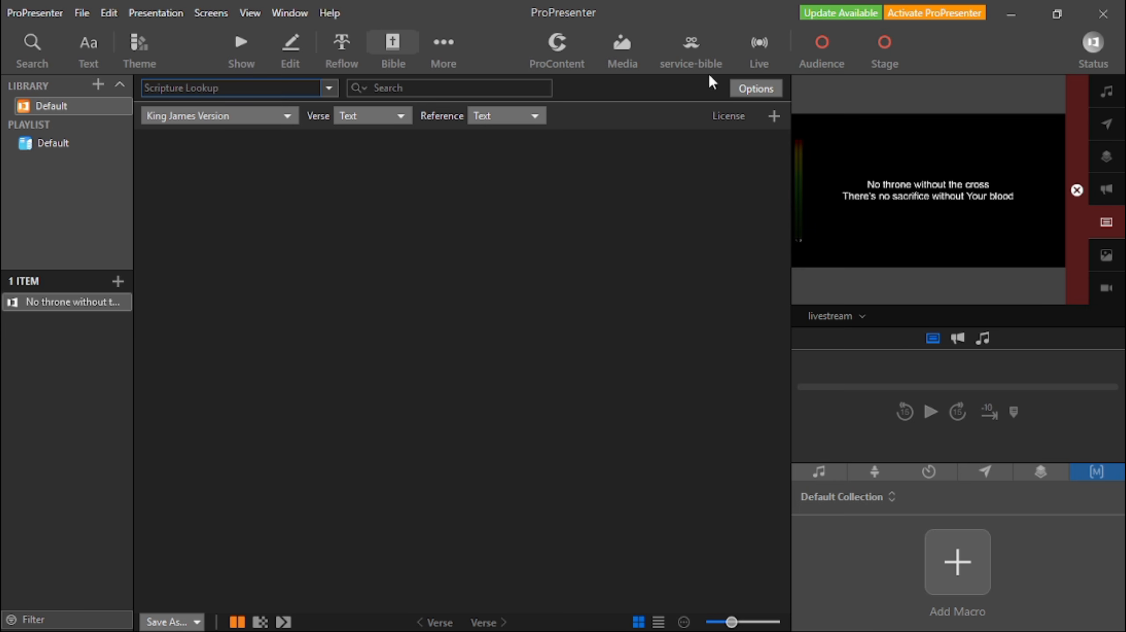
{"action": "left_click", "coordinate": [700, 50]}
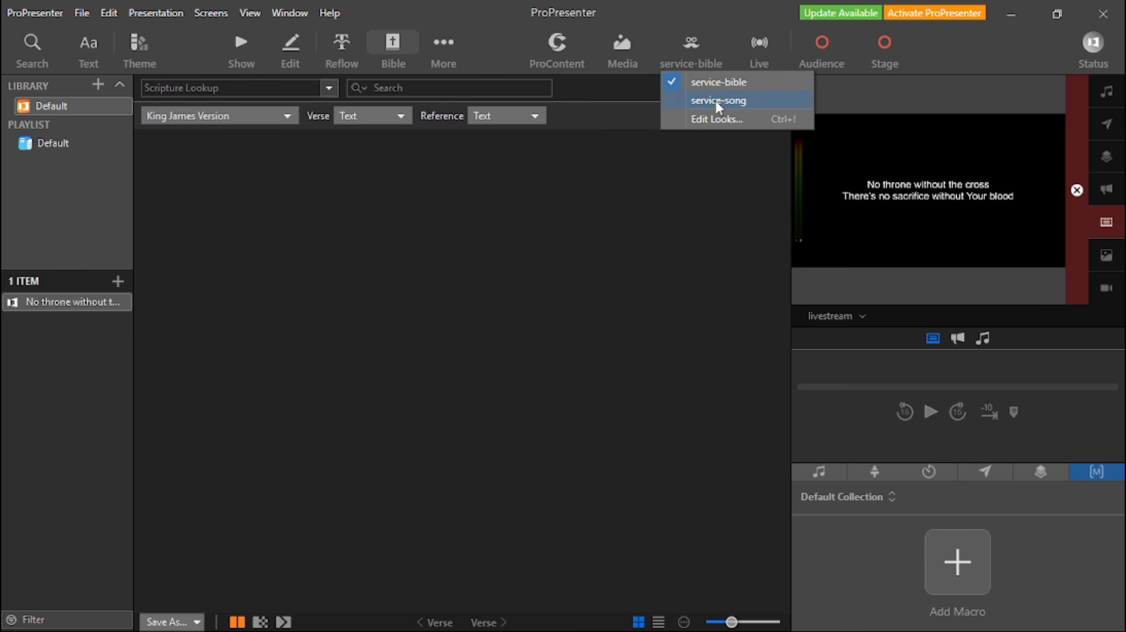
{"action": "left_click", "coordinate": [731, 100]}
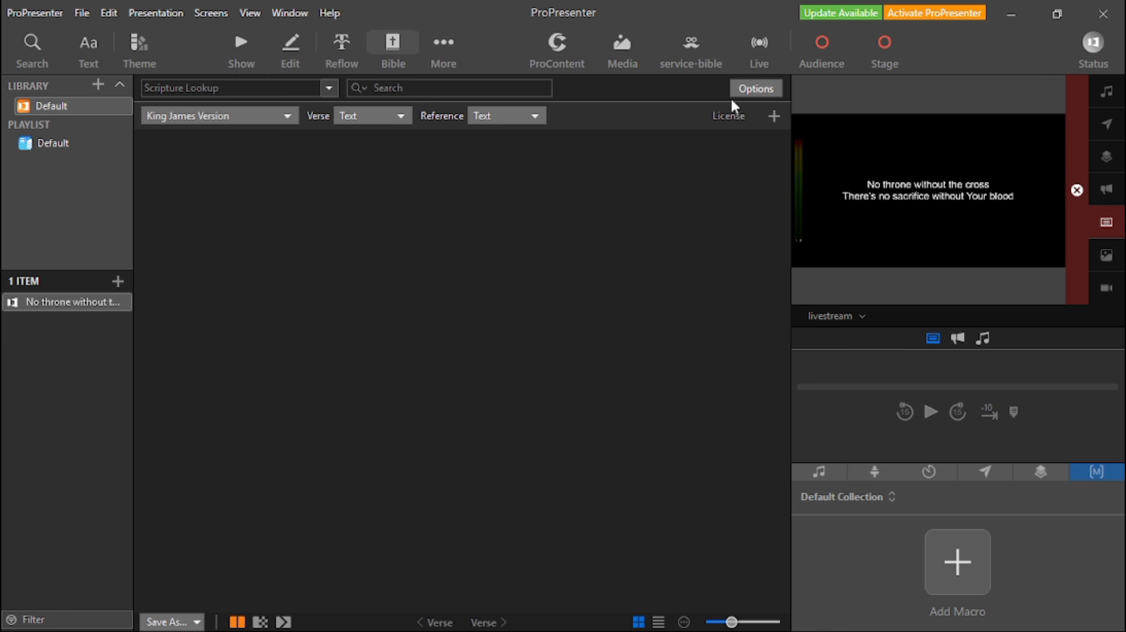
{"action": "left_click", "coordinate": [236, 64]}
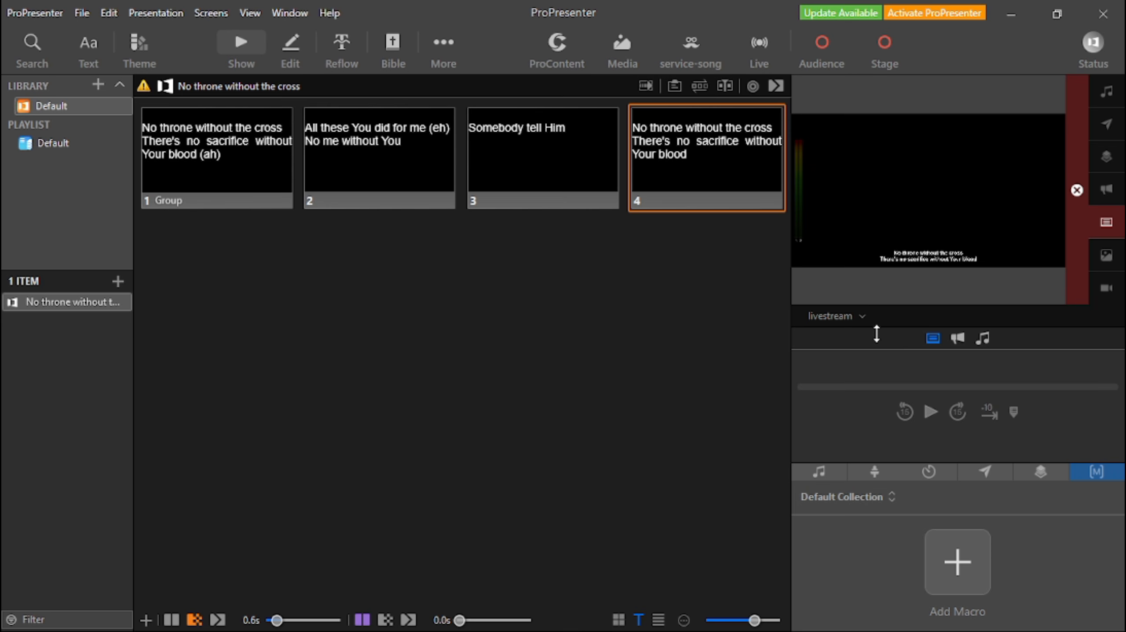
Preview the big-backdrop output and send the red background image from the Default media playlist live.
{"action": "left_click", "coordinate": [849, 316]}
{"action": "left_click", "coordinate": [870, 392]}
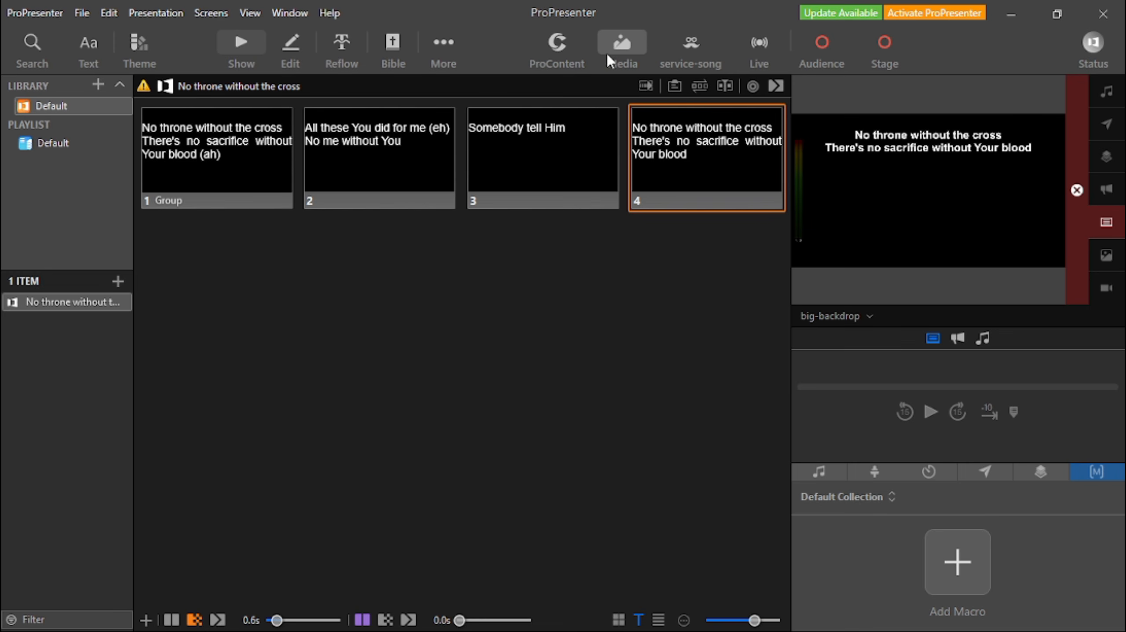
{"action": "left_click", "coordinate": [622, 44]}
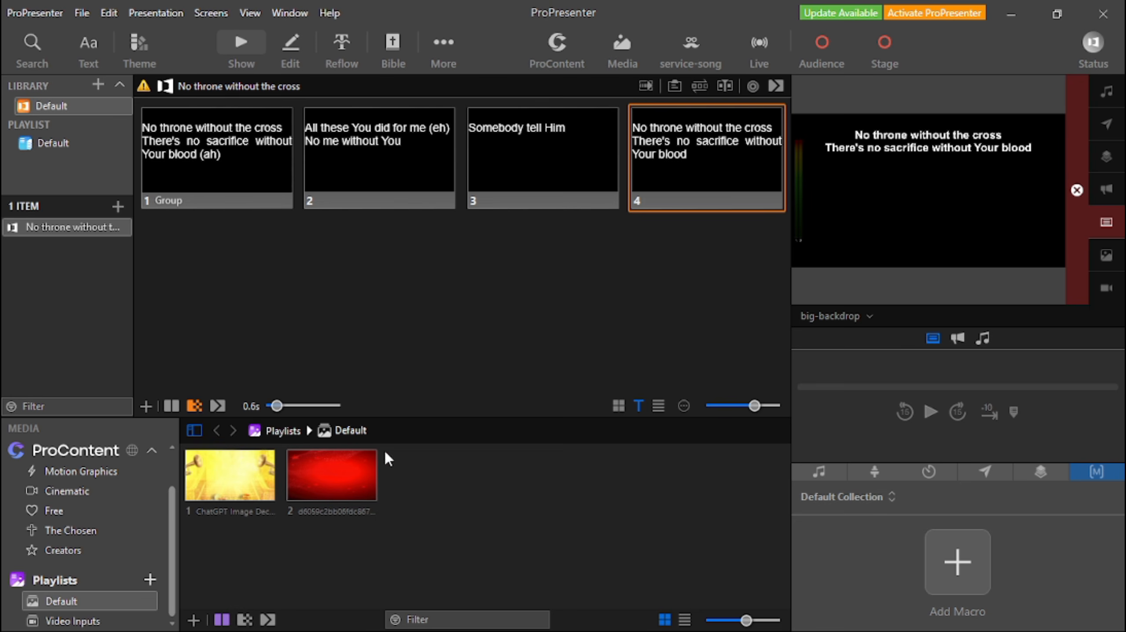
{"action": "left_click", "coordinate": [332, 474]}
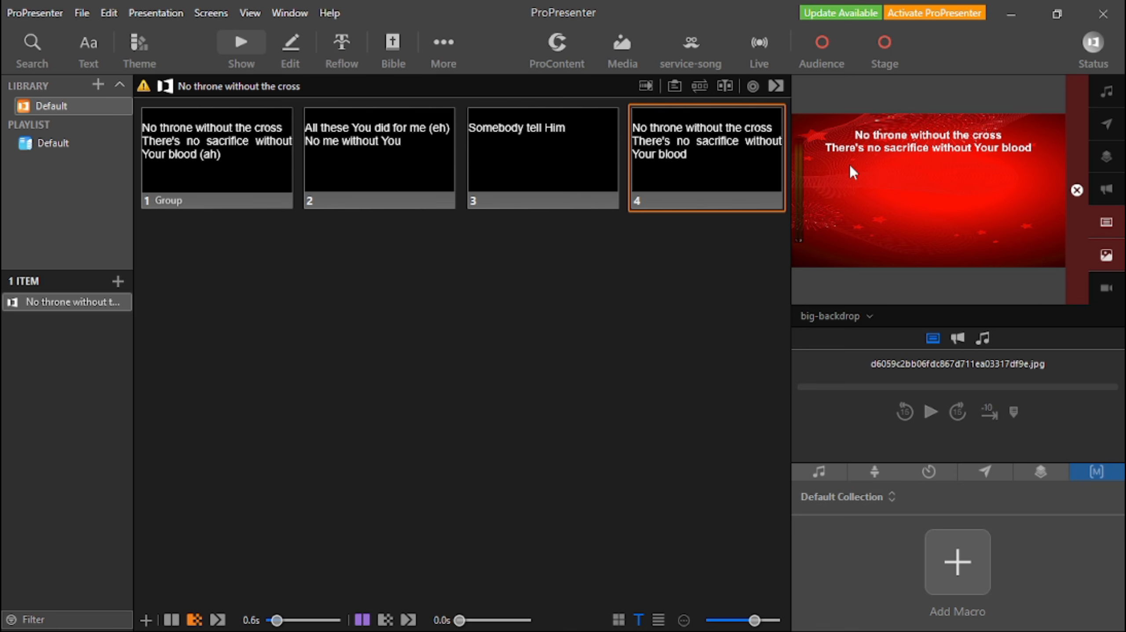
Preview the audience output and the livestream output to compare how the song slide looks on each.
{"action": "left_click", "coordinate": [838, 317]}
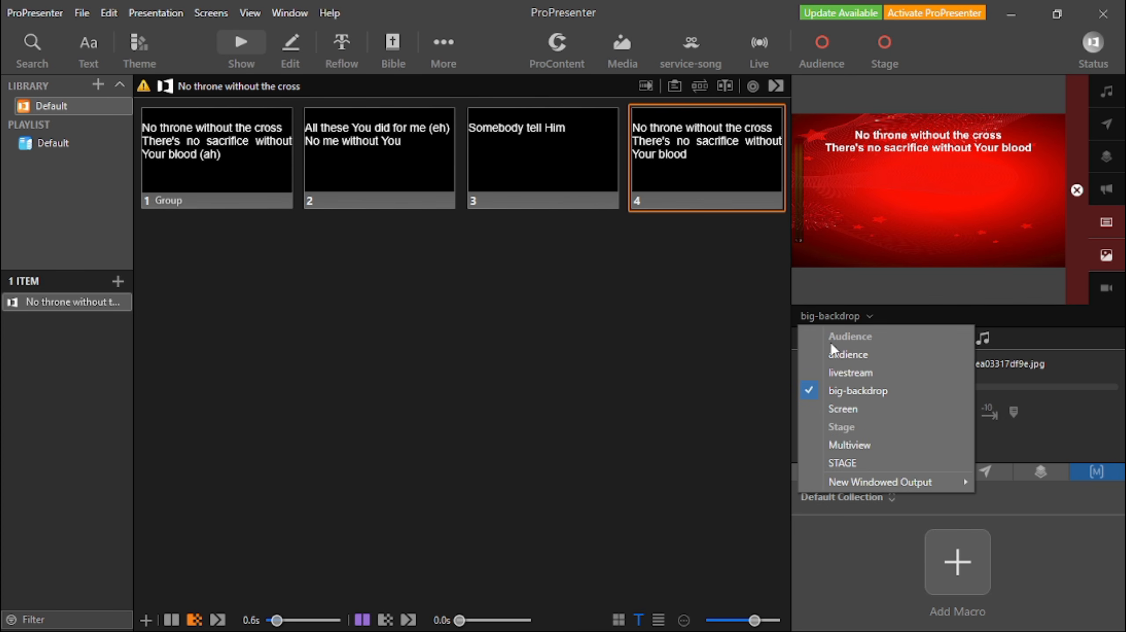
{"action": "left_click", "coordinate": [870, 356]}
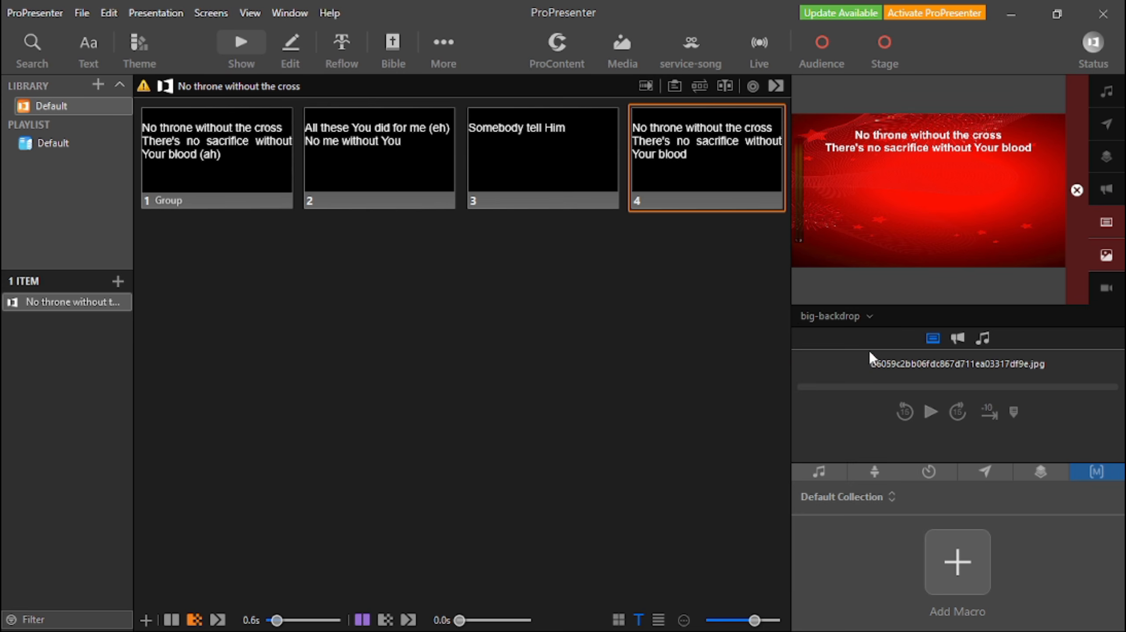
{"action": "left_click", "coordinate": [854, 317]}
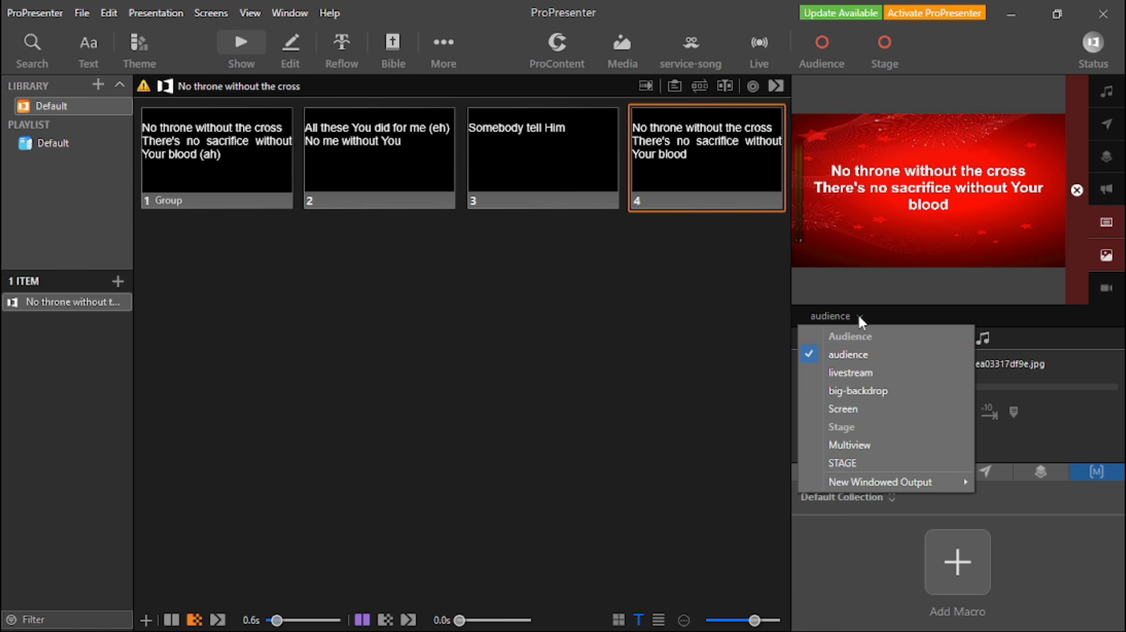
{"action": "left_click", "coordinate": [873, 374]}
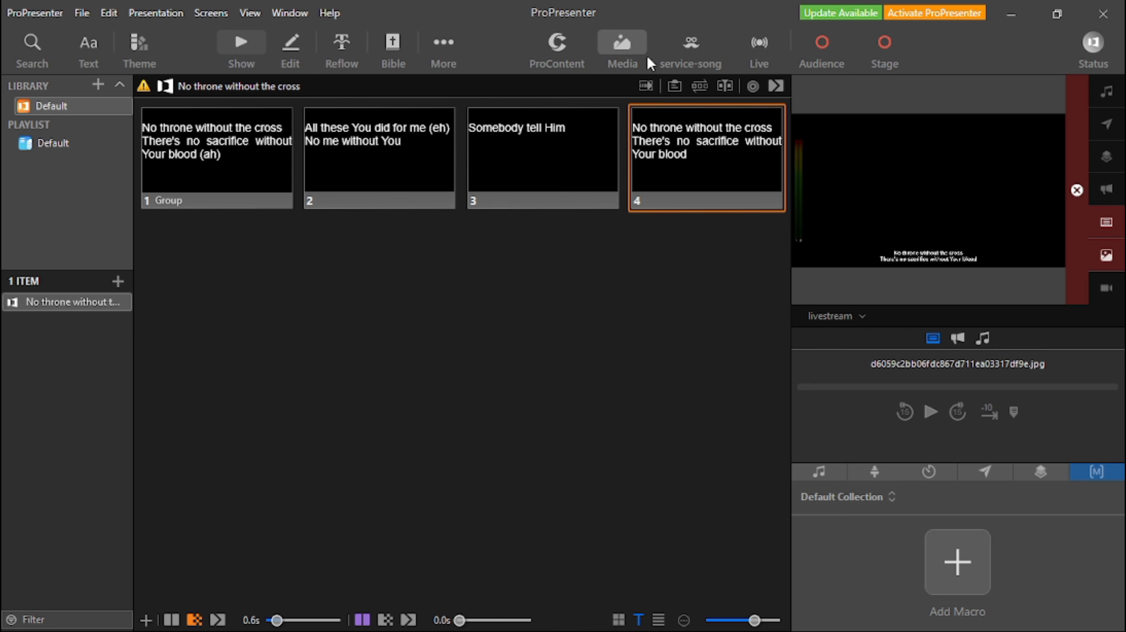
Set the live look to service-bible and look up Matthew 11:12 in the New King James Version.
{"action": "left_click", "coordinate": [393, 65]}
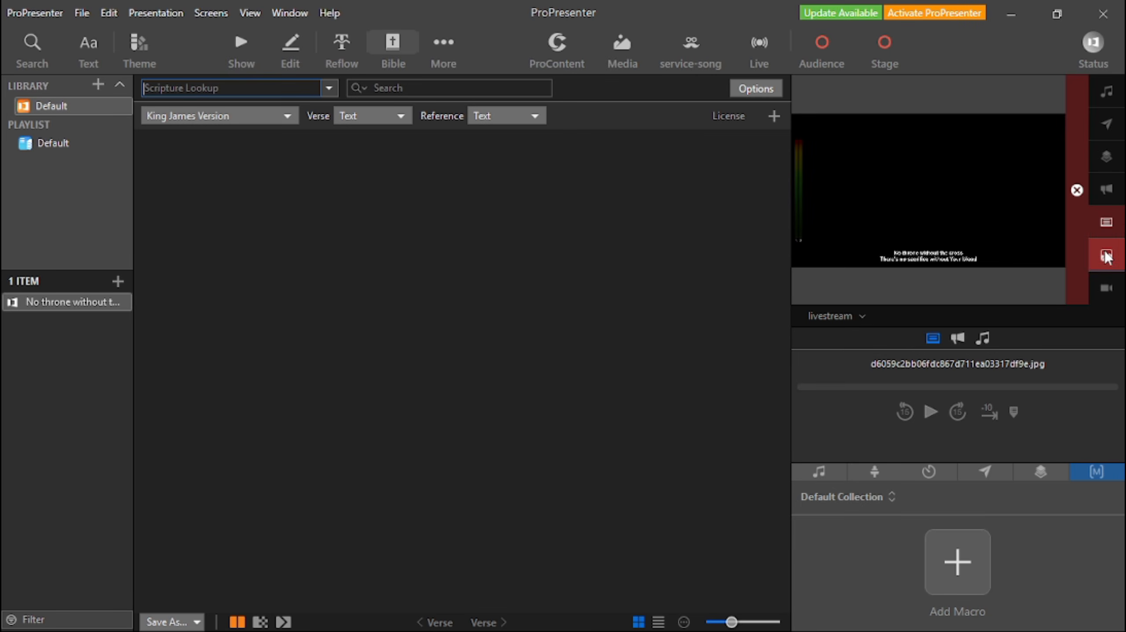
{"action": "left_click", "coordinate": [709, 65]}
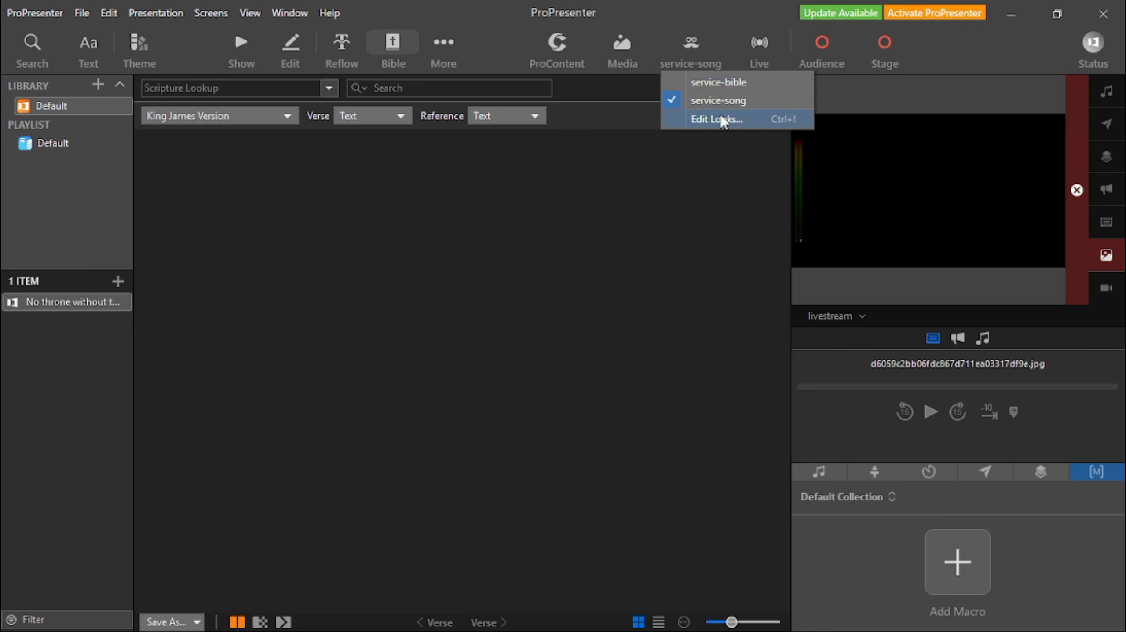
{"action": "left_click", "coordinate": [713, 85]}
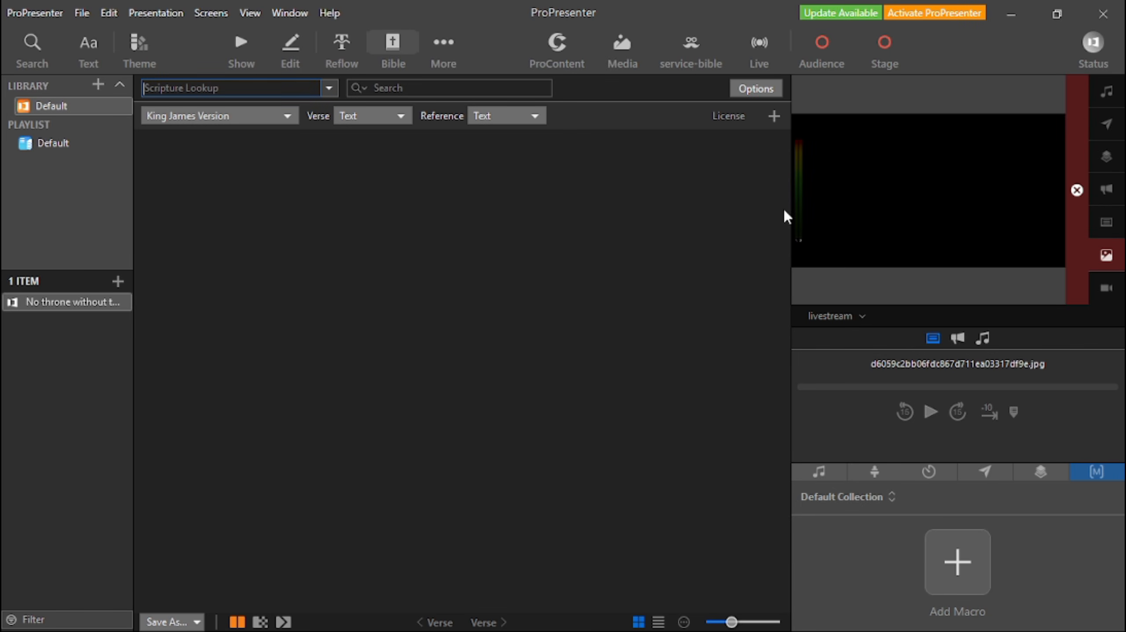
{"action": "left_click", "coordinate": [215, 87]}
{"action": "type", "text": "ma"}
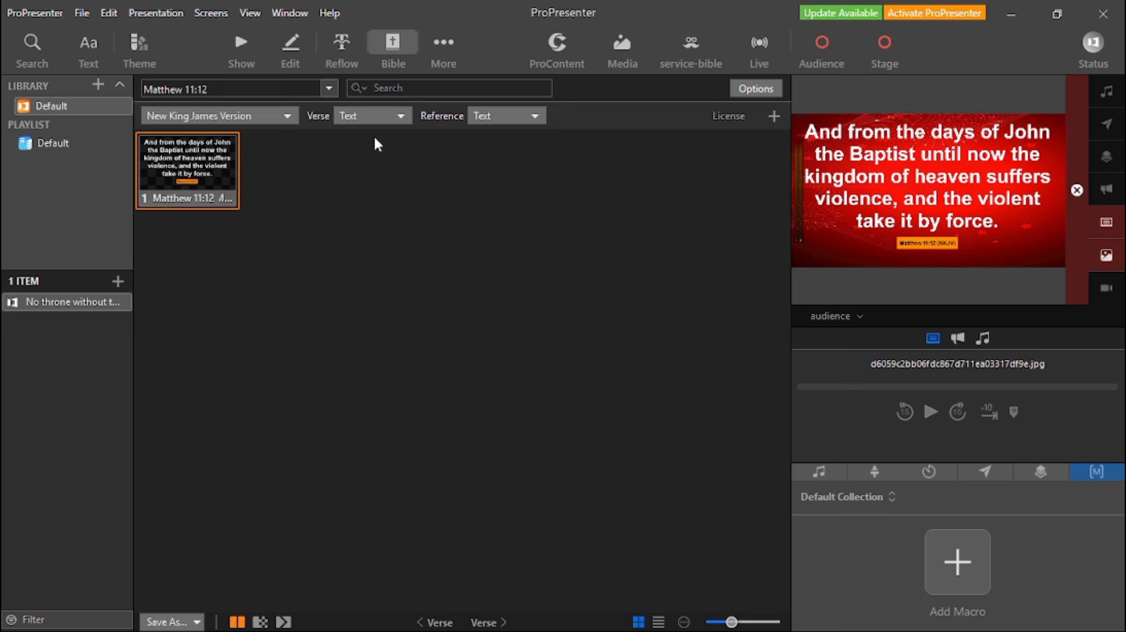
{"action": "left_click", "coordinate": [208, 18]}
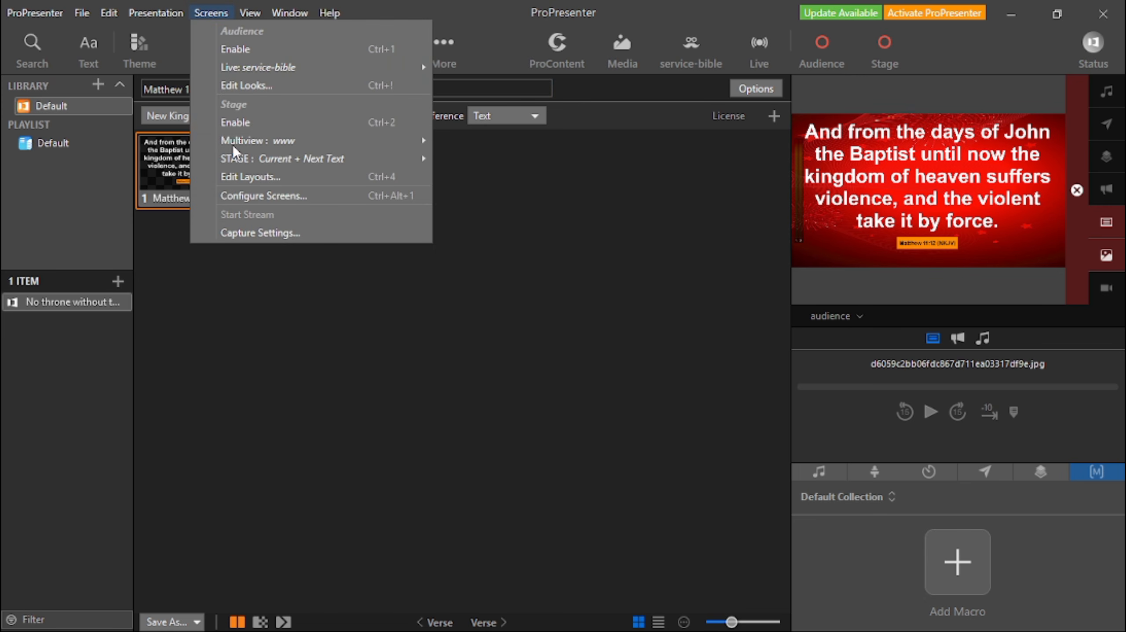
{"action": "left_click", "coordinate": [593, 273]}
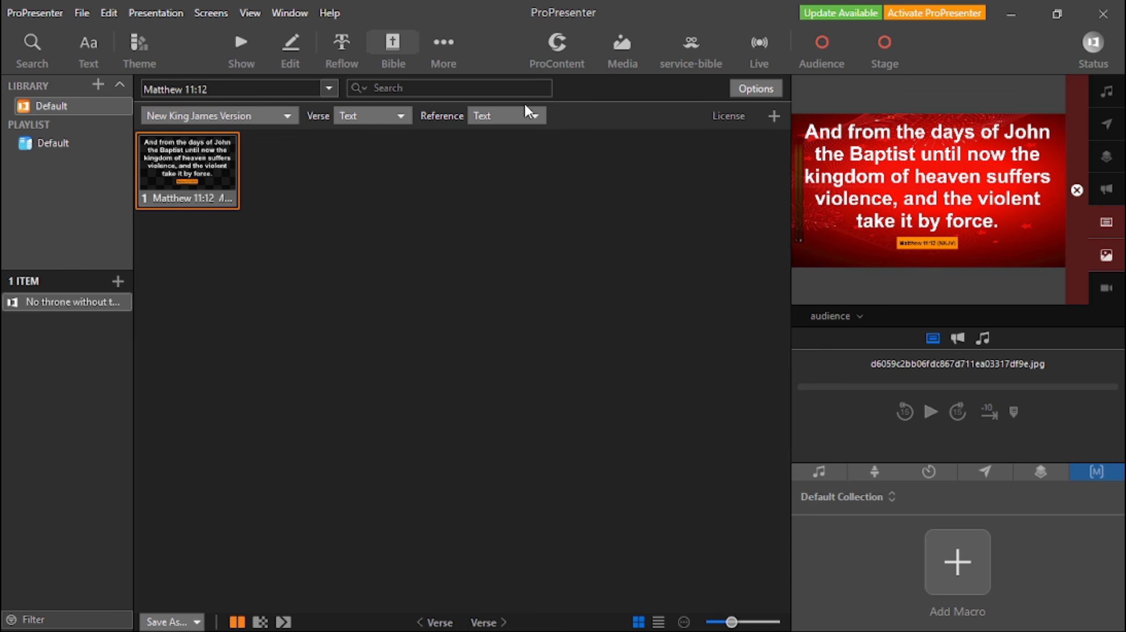
Review the theme choices in the Bible slide options and close them without changing the theme.
{"action": "left_click", "coordinate": [756, 88]}
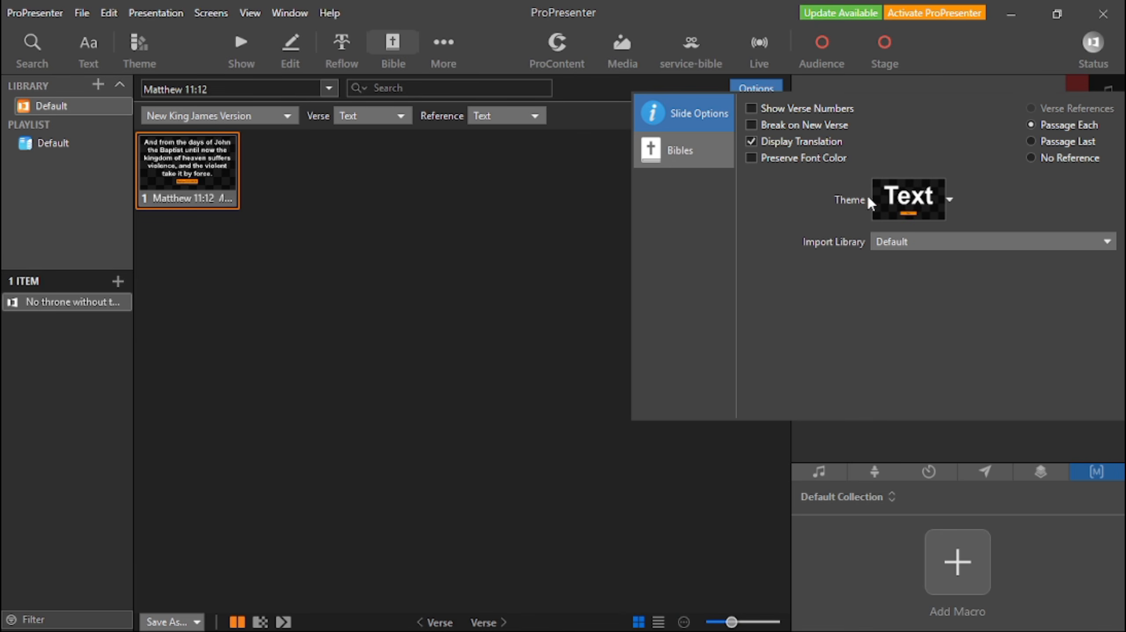
{"action": "left_click", "coordinate": [905, 198]}
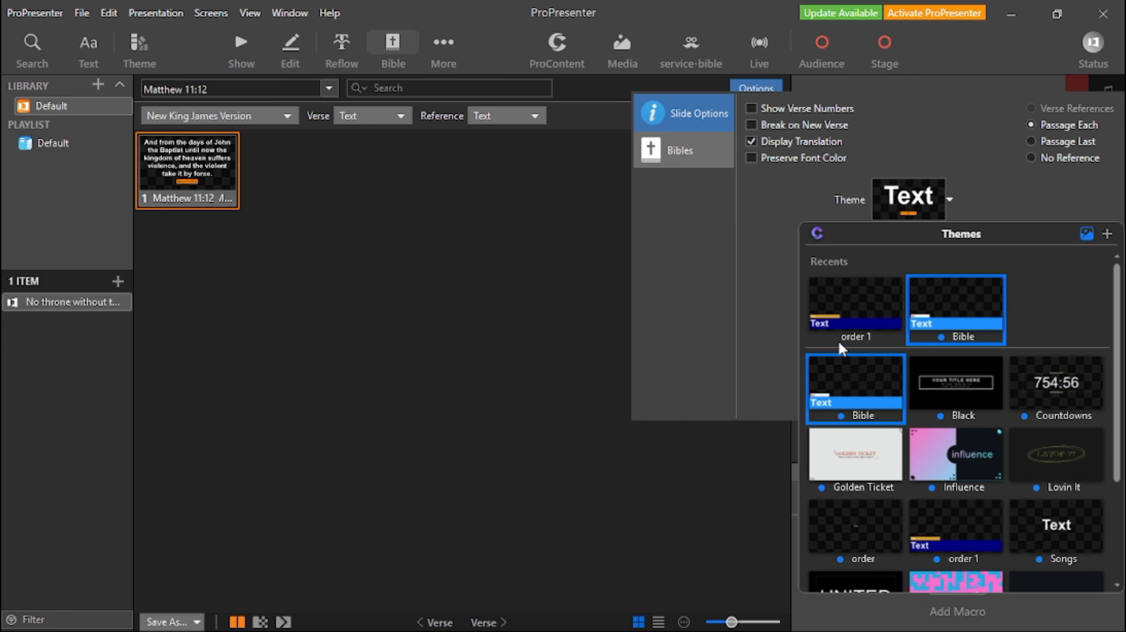
{"action": "left_click", "coordinate": [480, 241]}
{"action": "left_click", "coordinate": [496, 209]}
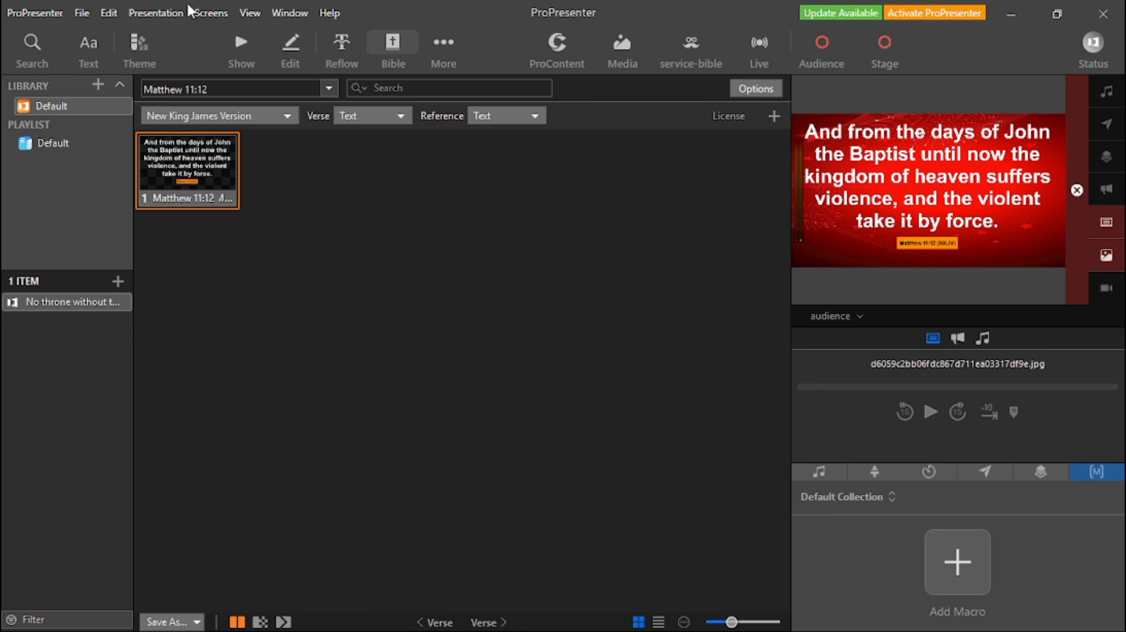
Check which theme slides the service-bible look assigns to the livestream and audience presentations, and close the Looks editor.
{"action": "left_click", "coordinate": [207, 13]}
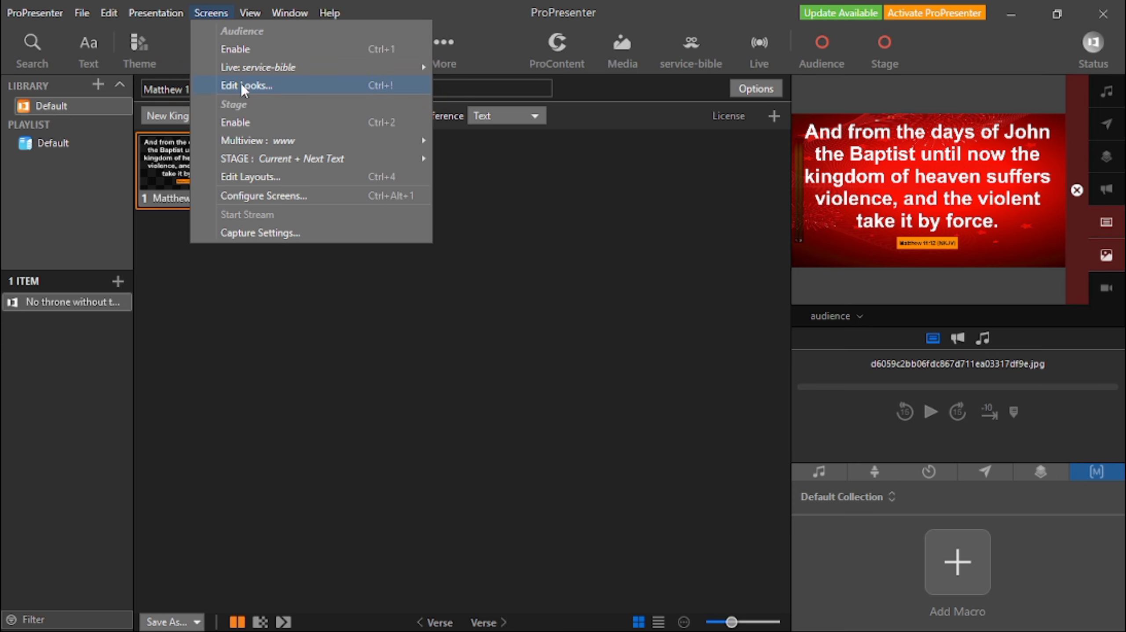
{"action": "left_click", "coordinate": [242, 85]}
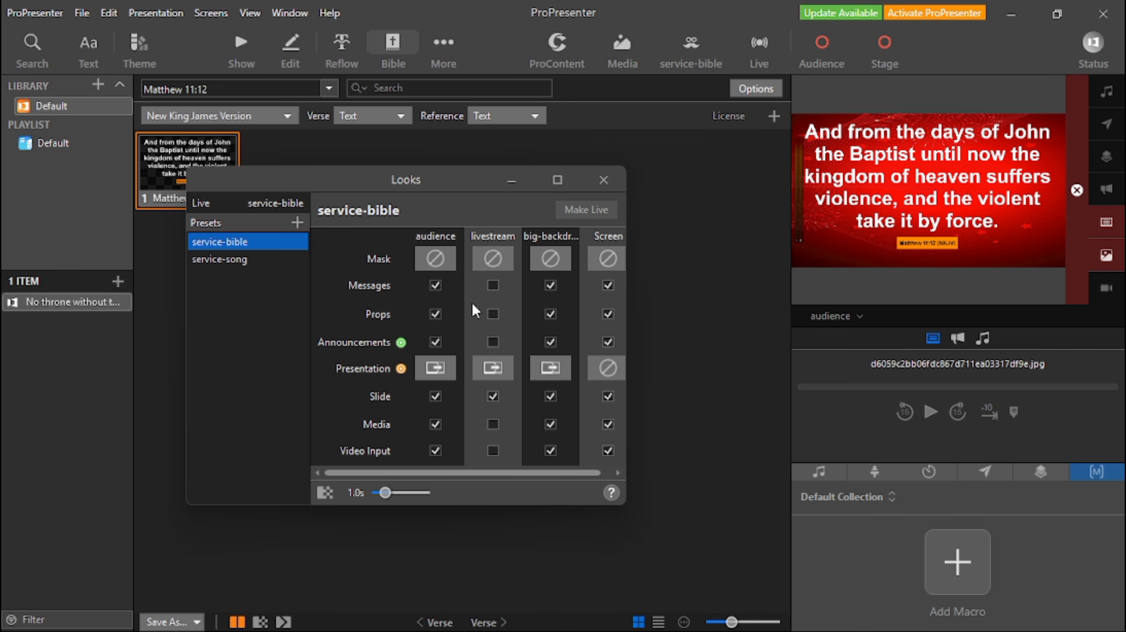
{"action": "left_click", "coordinate": [500, 376]}
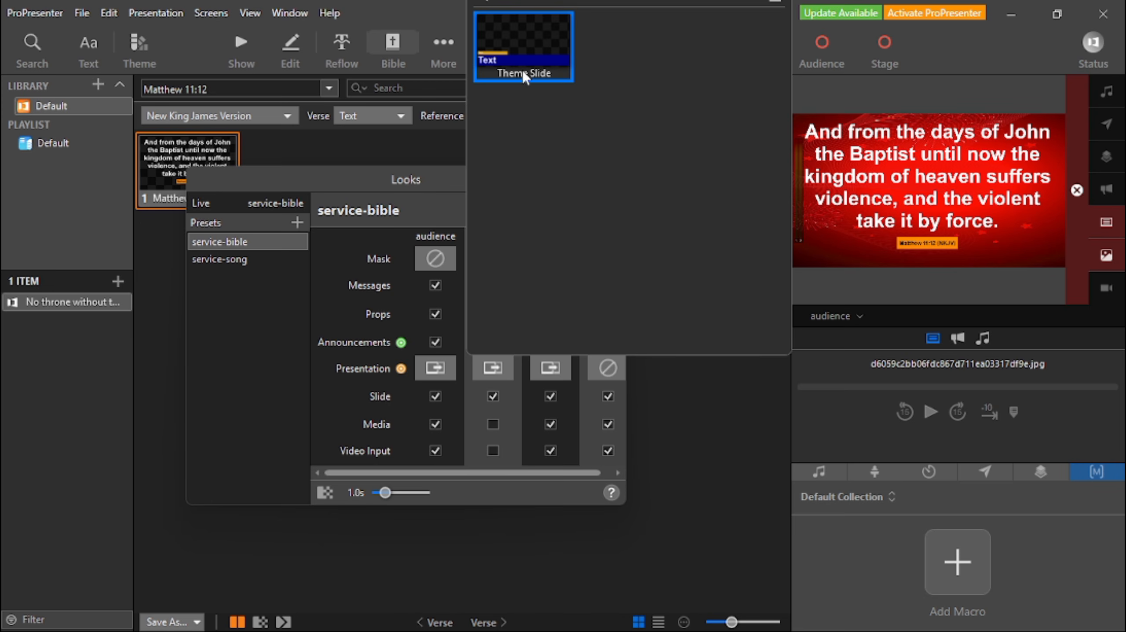
{"action": "left_click", "coordinate": [525, 50]}
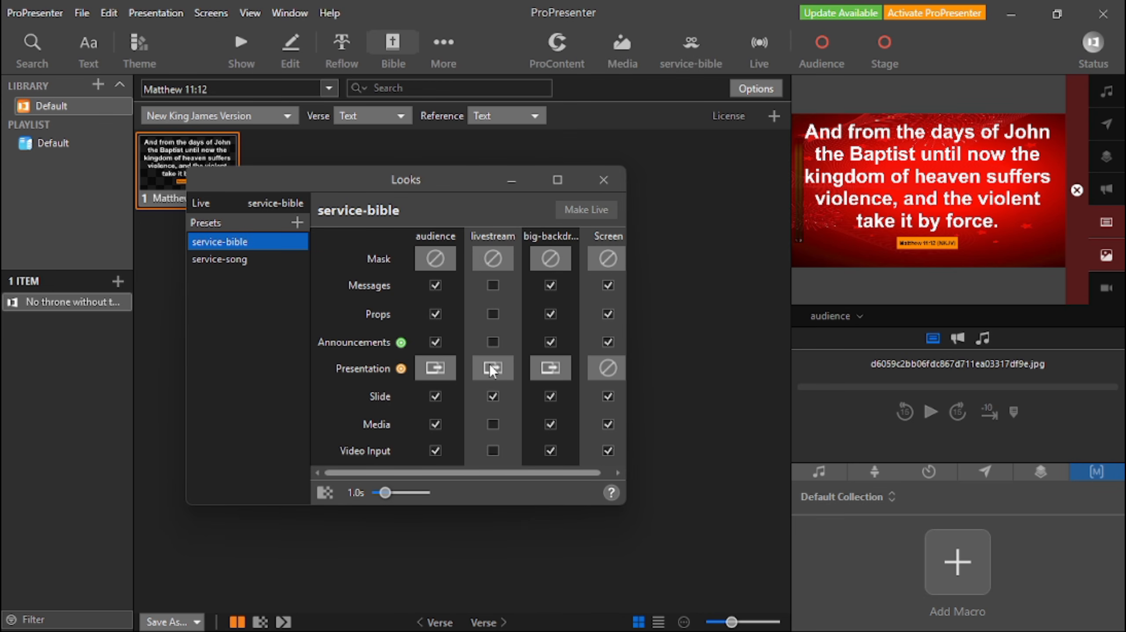
{"action": "left_click", "coordinate": [436, 369]}
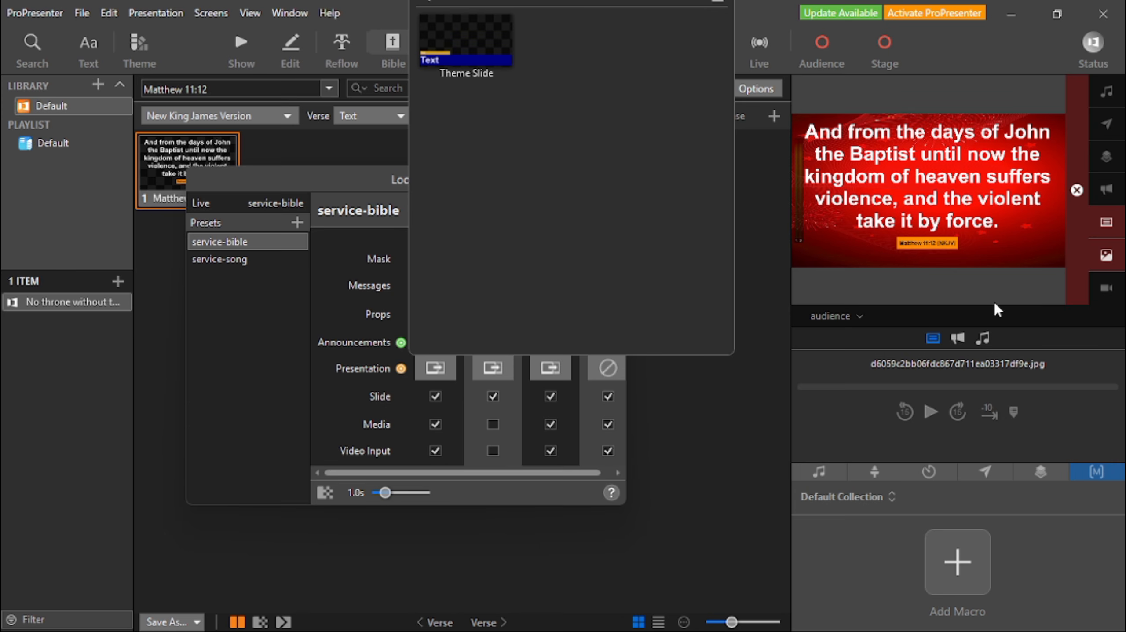
{"action": "left_click", "coordinate": [435, 370]}
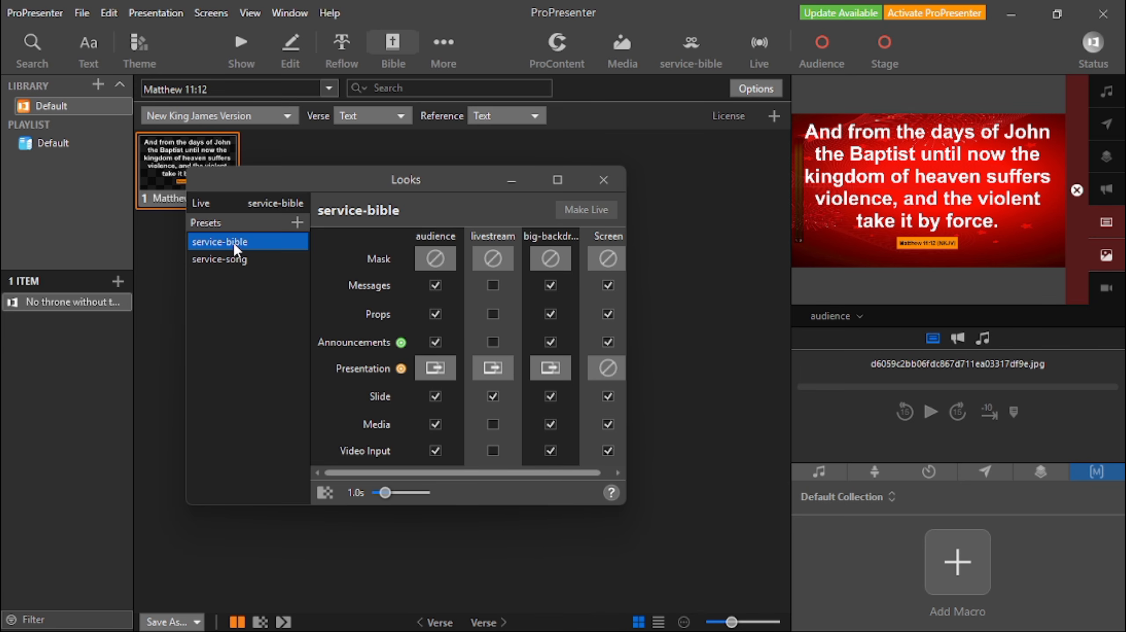
{"action": "left_click", "coordinate": [602, 175]}
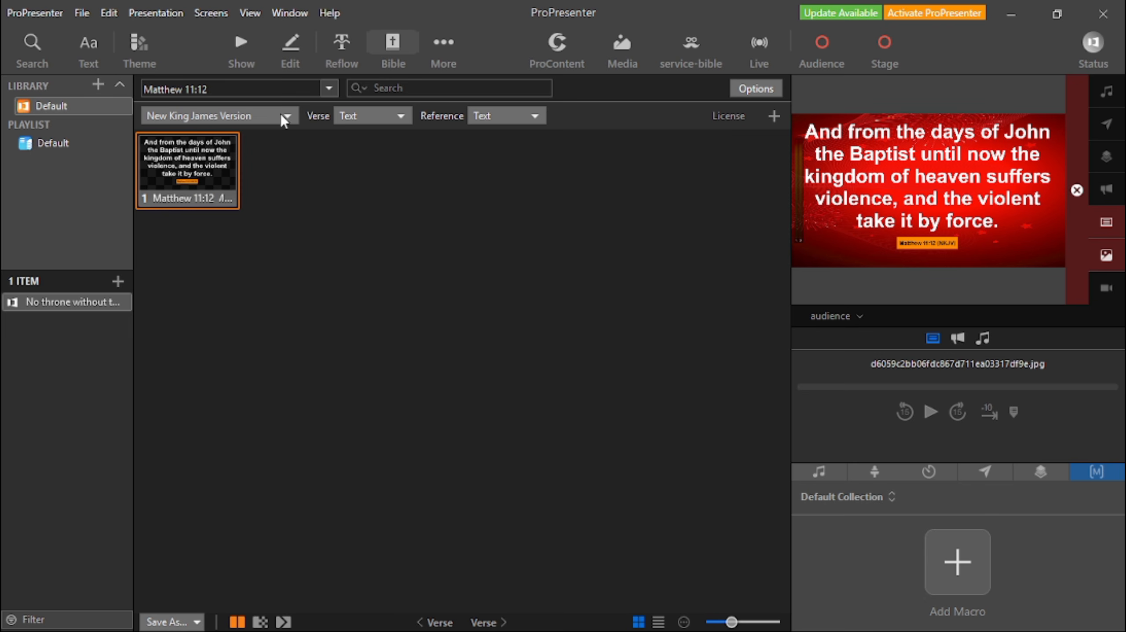
Preview the livestream output, look up Matthew 11:13 and send its slide live.
{"action": "left_click", "coordinate": [858, 317]}
{"action": "left_click", "coordinate": [859, 371]}
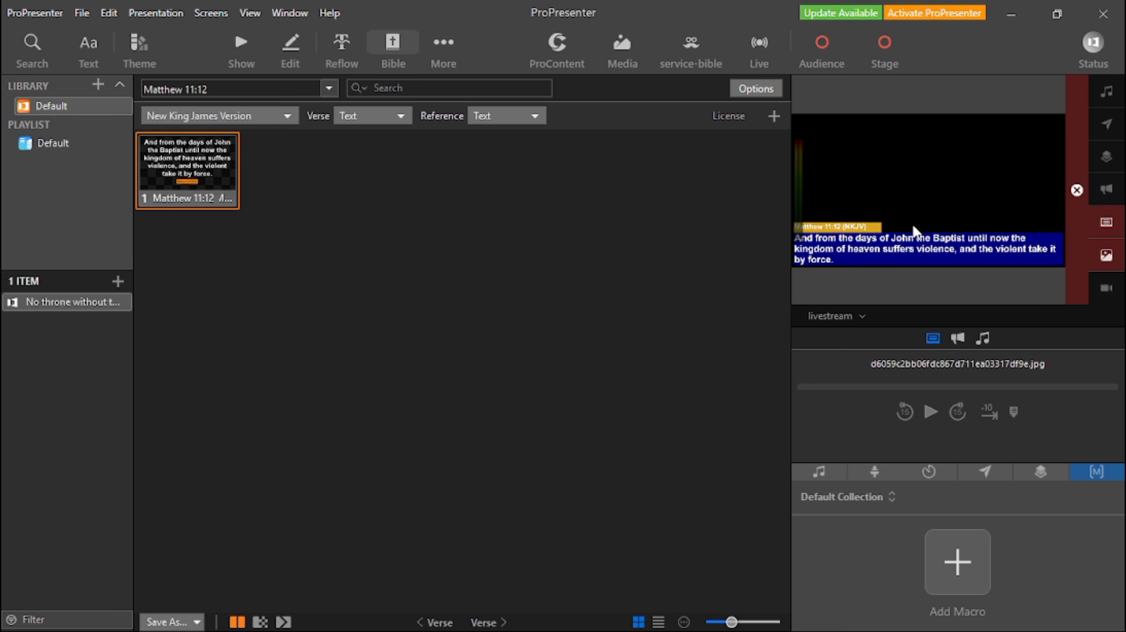
{"action": "left_click", "coordinate": [239, 89]}
{"action": "key", "text": "BackSpace"}
{"action": "type", "text": "3"}
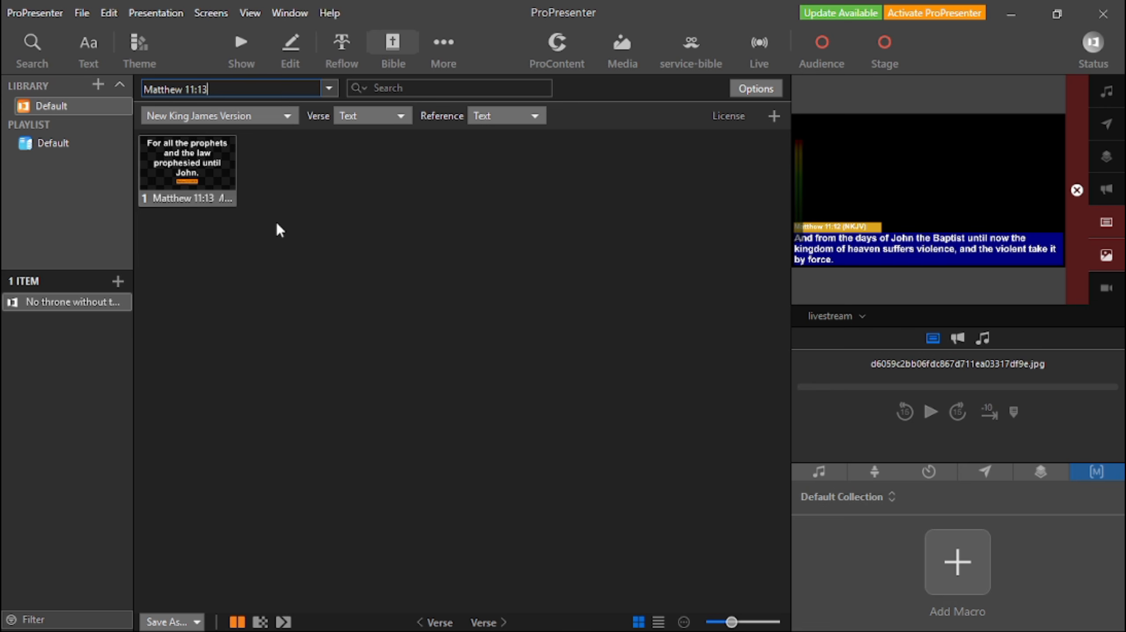
{"action": "key", "text": "Return"}
{"action": "left_click", "coordinate": [237, 198]}
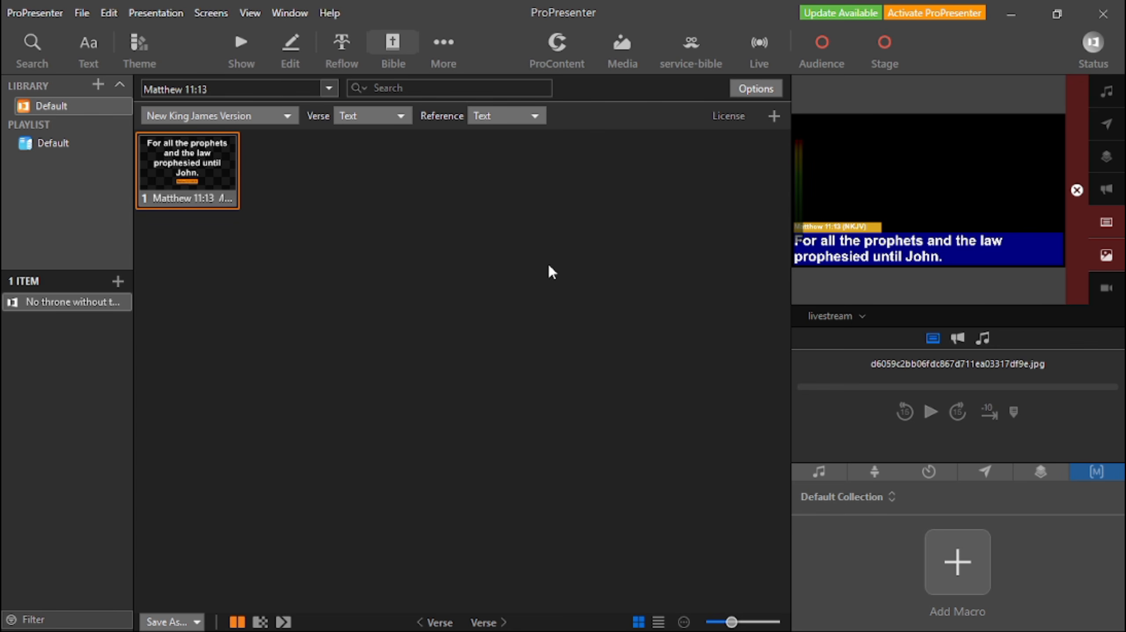
Look up John 3:16 in the Bible and show it on the livestream output.
{"action": "left_click_drag", "start_coordinate": [240, 90], "coordinate": [115, 93]}
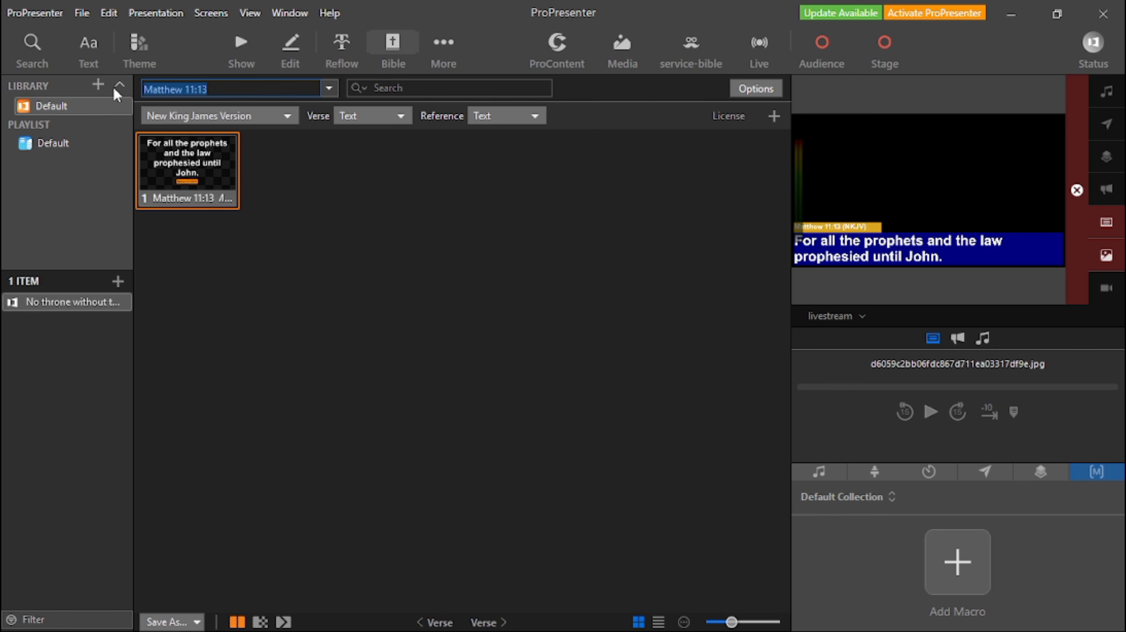
{"action": "type", "text": "John 3:16"}
{"action": "key", "text": "Return"}
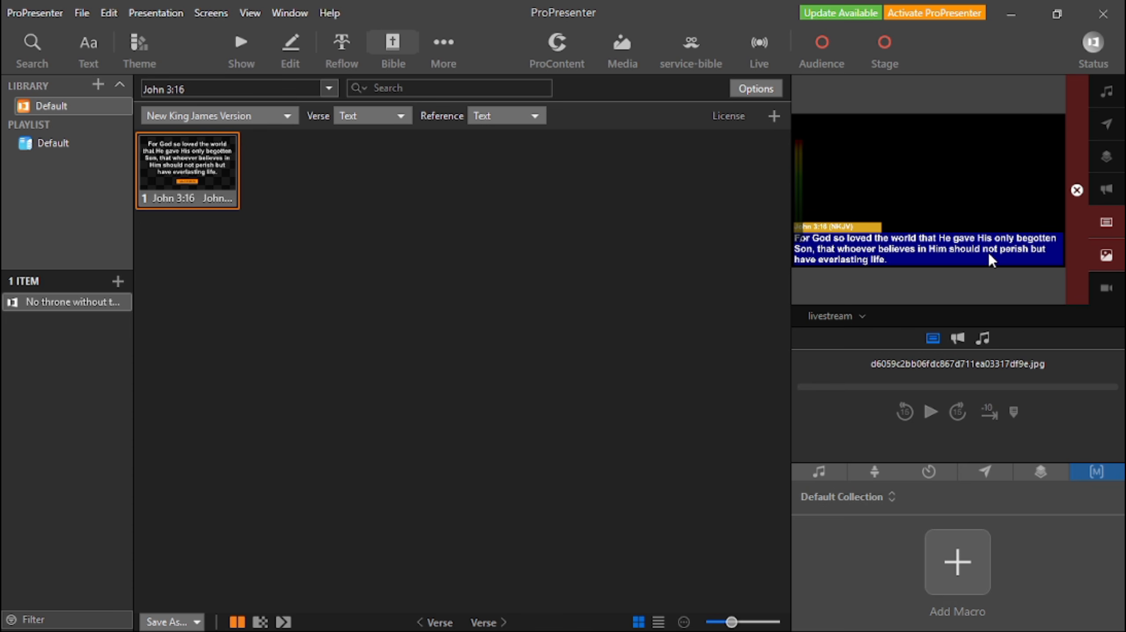
Switch to OBS Studio and inspect the NDI Source in the lowerthird scene.
{"action": "mouse_move", "coordinate": [735, 630]}
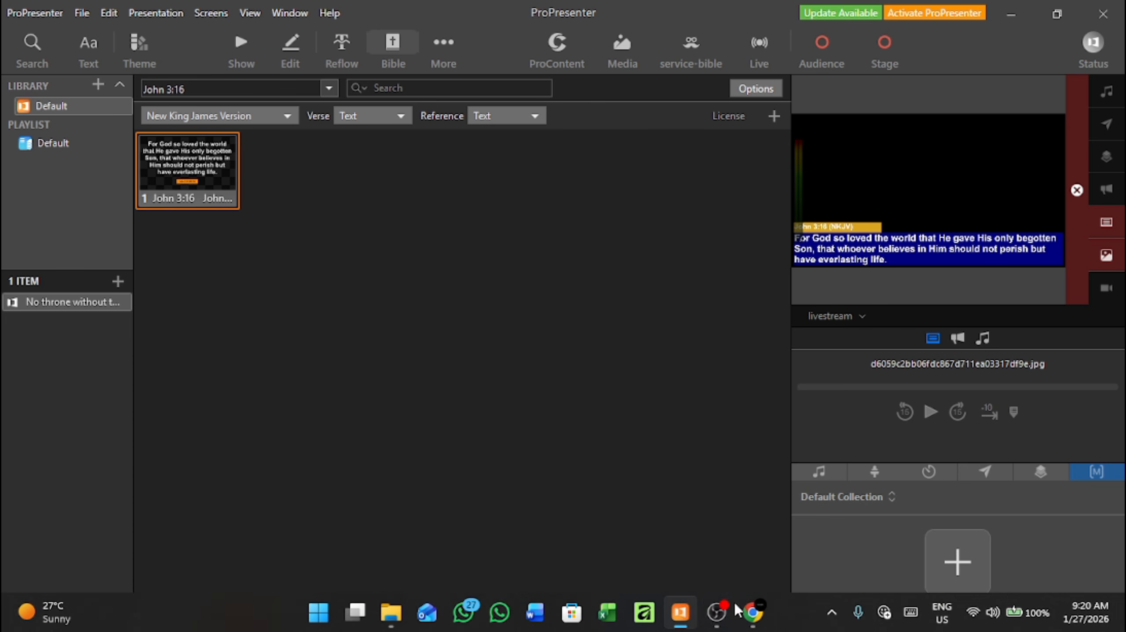
{"action": "left_click", "coordinate": [717, 612]}
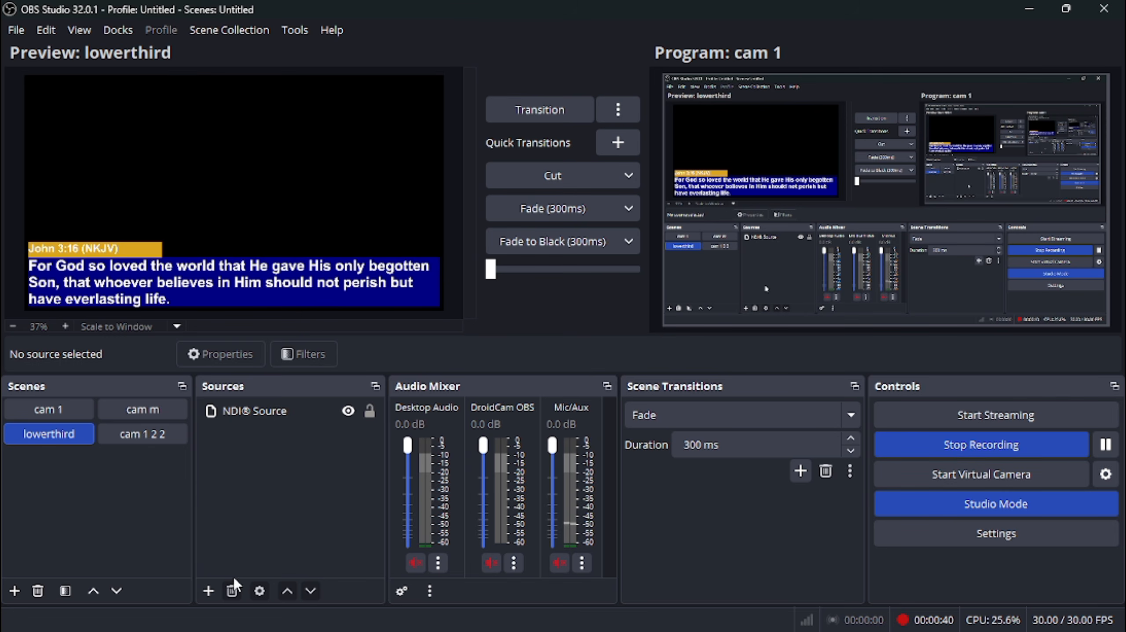
{"action": "left_click", "coordinate": [251, 414]}
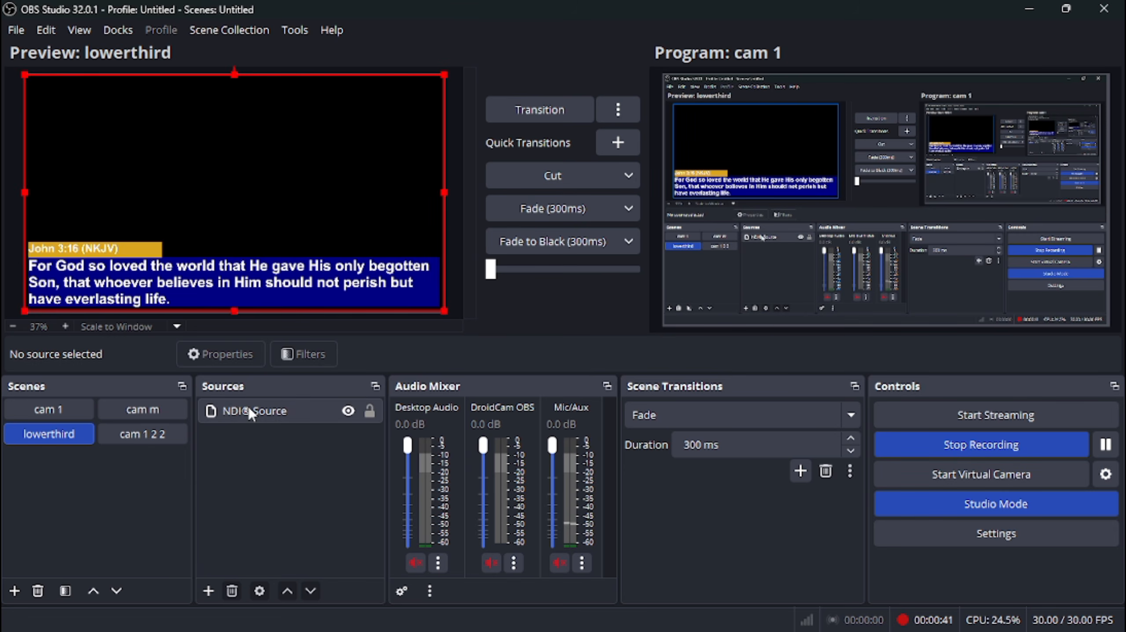
Add the existing lowerthird scene as a visible source in the cam 1 scene, above DroidCam OBS.
{"action": "left_click", "coordinate": [60, 404]}
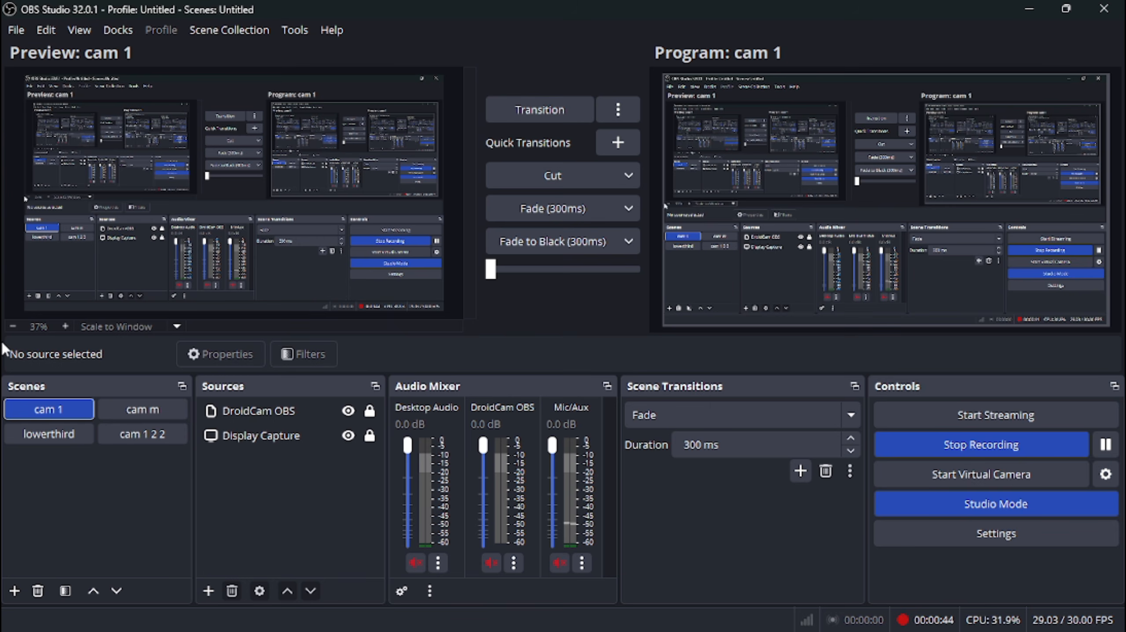
{"action": "left_click", "coordinate": [239, 410]}
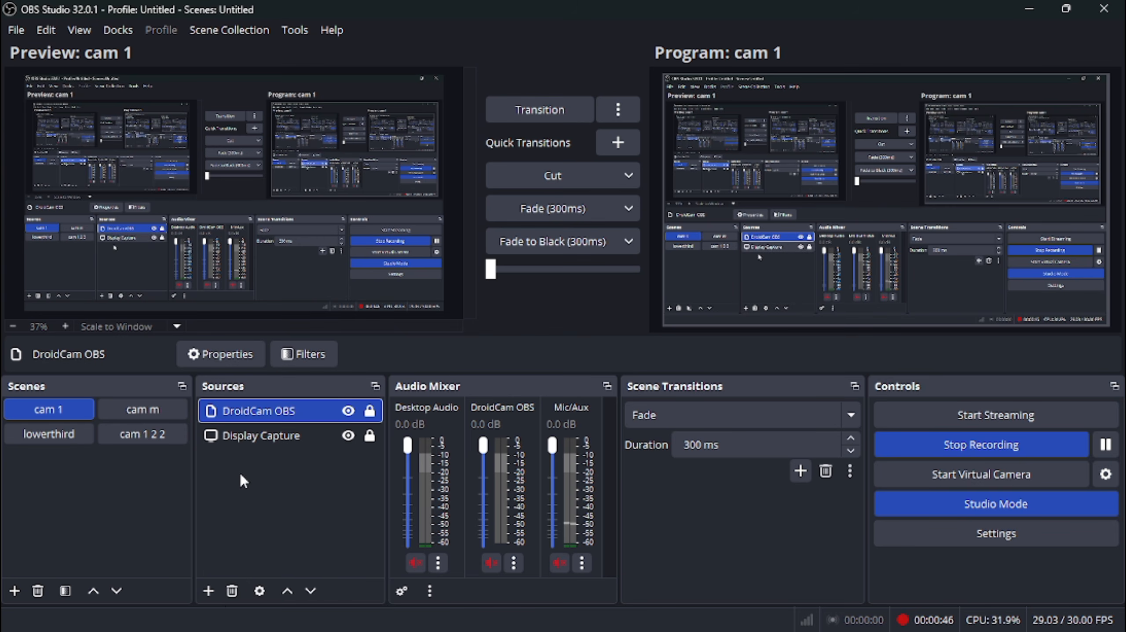
{"action": "left_click", "coordinate": [80, 436]}
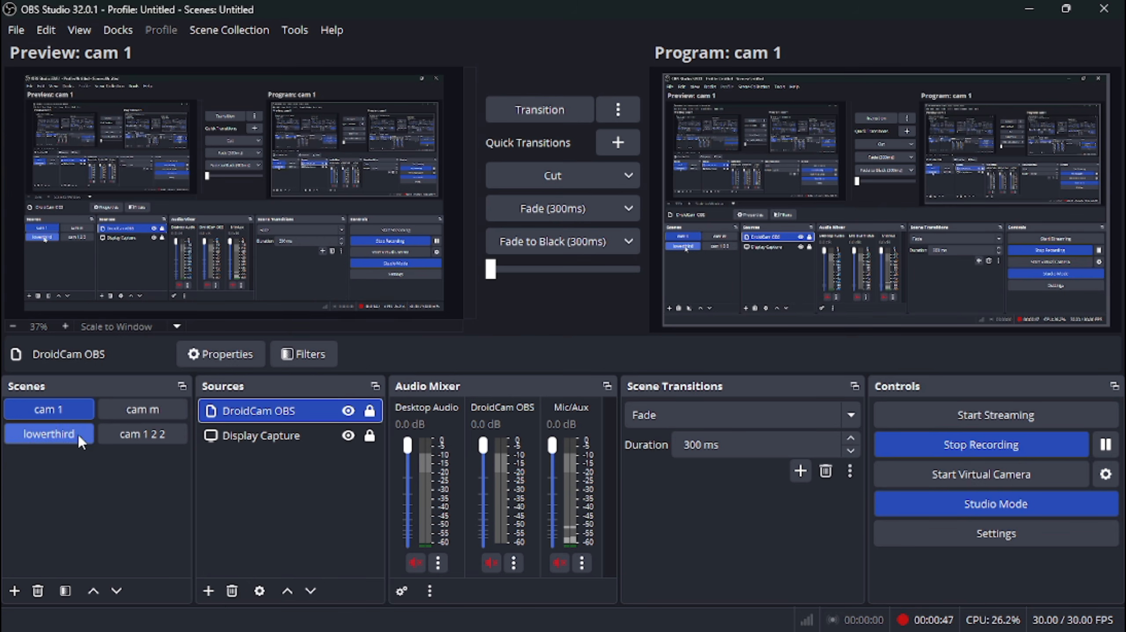
{"action": "left_click", "coordinate": [209, 591]}
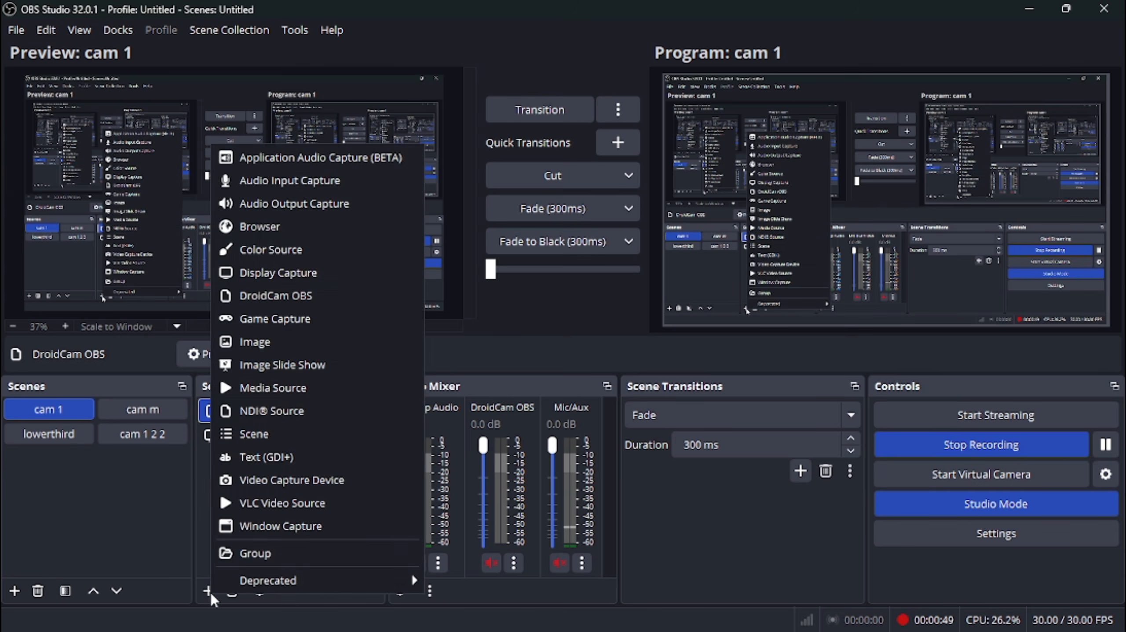
{"action": "left_click", "coordinate": [286, 431]}
{"action": "left_click", "coordinate": [477, 332]}
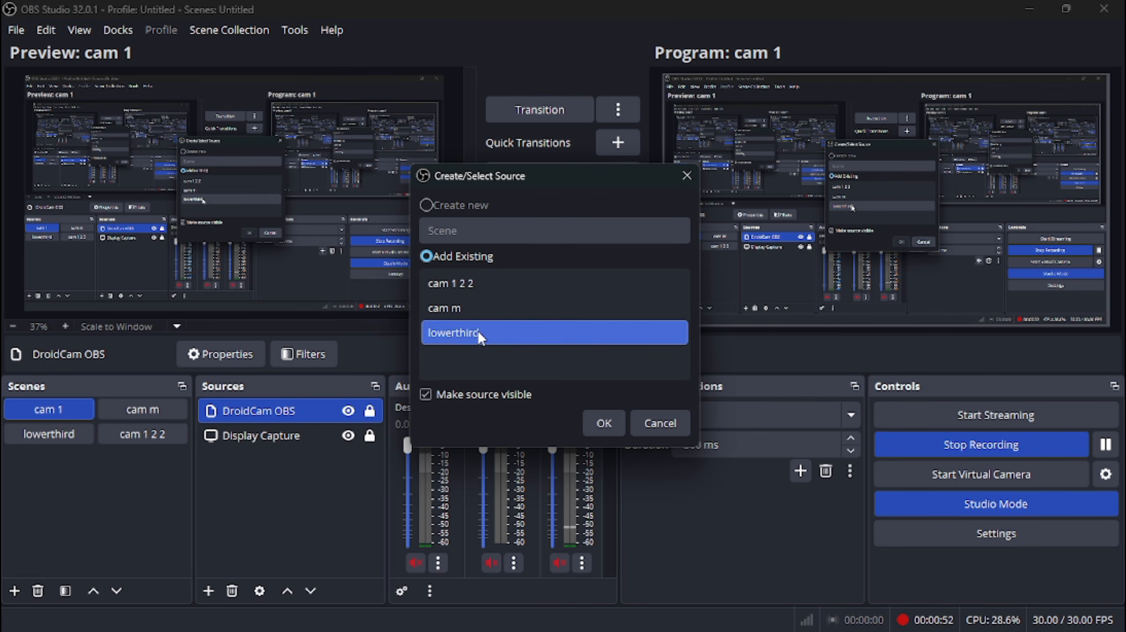
{"action": "left_click", "coordinate": [603, 426]}
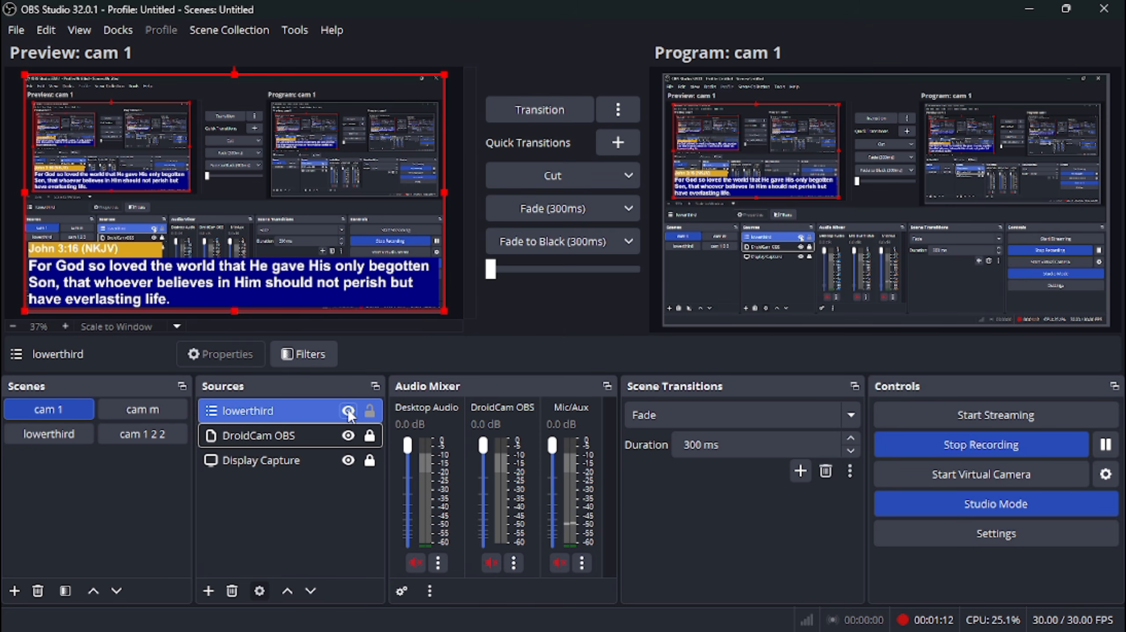
Switch to ProPresenter to check the slide layer of the livestream output, and return to OBS Studio.
{"action": "left_click", "coordinate": [707, 612]}
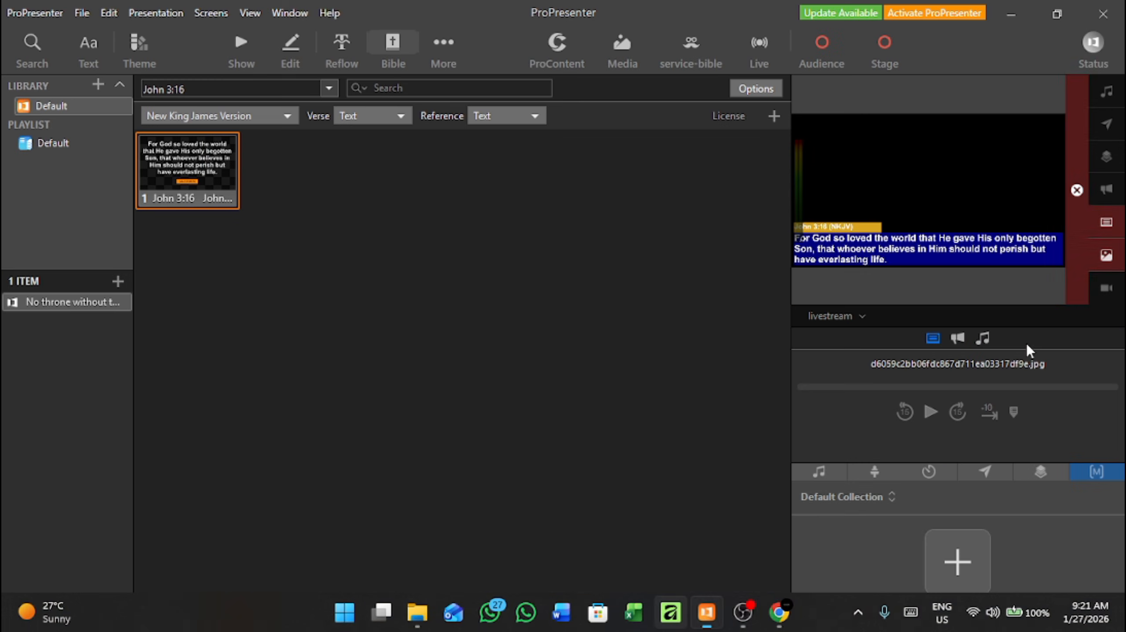
{"action": "left_click", "coordinate": [1107, 222]}
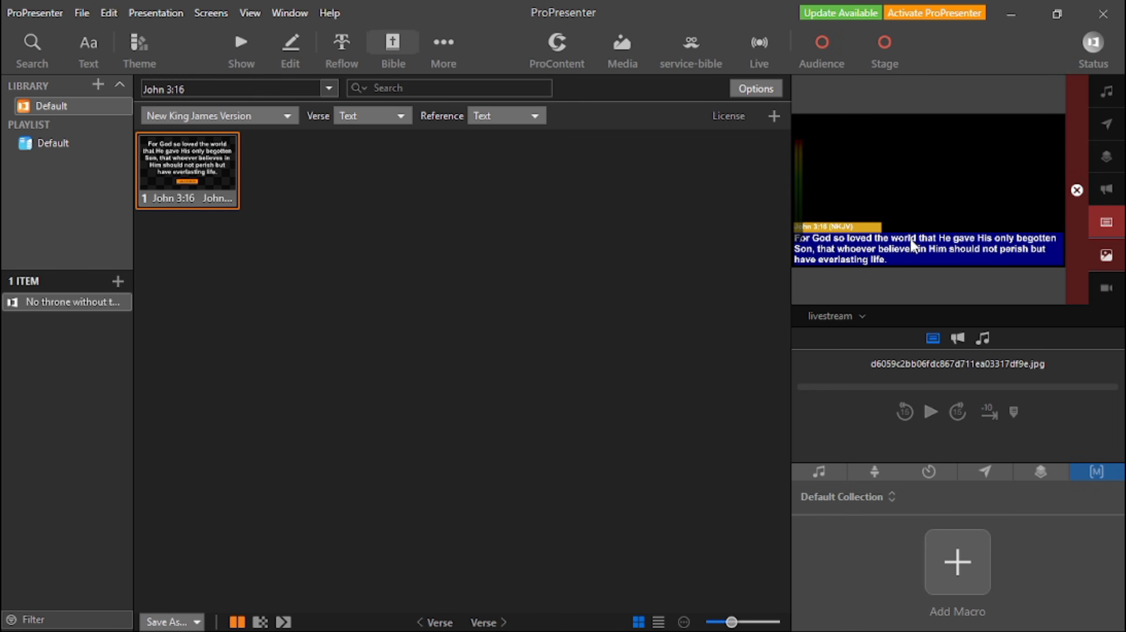
{"action": "left_click", "coordinate": [1011, 14]}
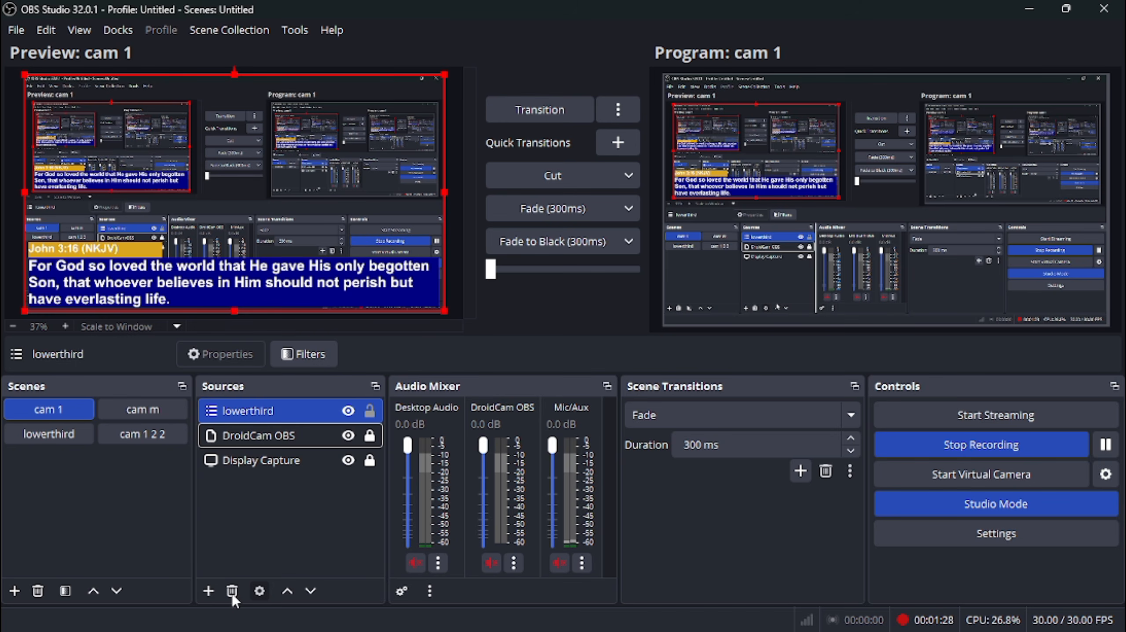
Check the livestream screen's alpha key type in ProPresenter's Screen Configuration, close it and return to OBS Studio.
{"action": "mouse_move", "coordinate": [284, 631]}
{"action": "left_click", "coordinate": [683, 602]}
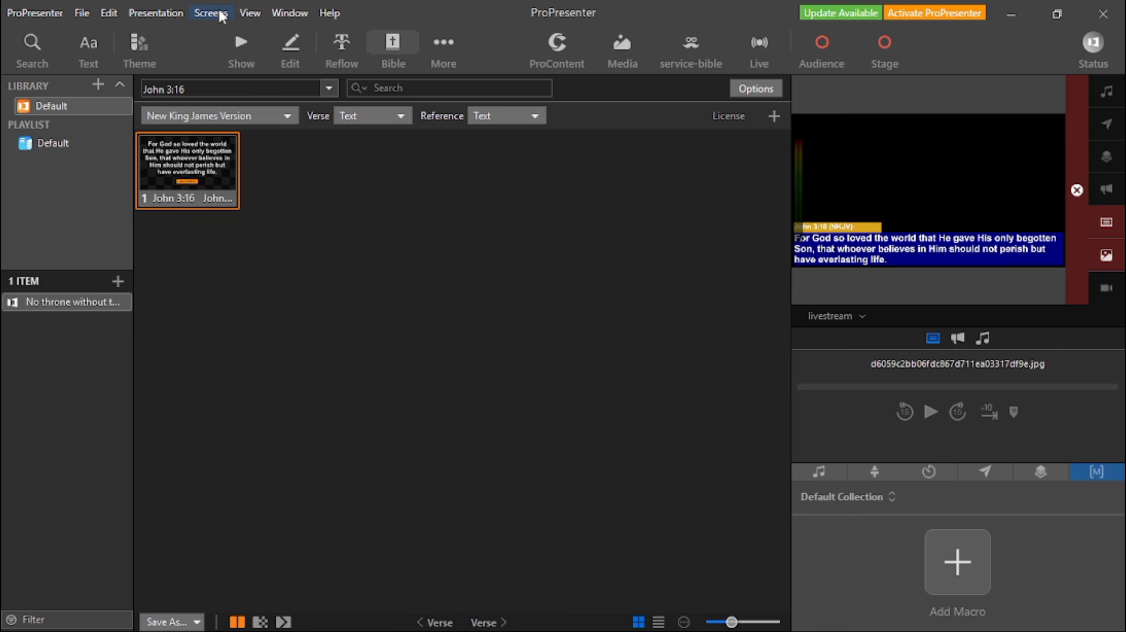
{"action": "left_click", "coordinate": [211, 13]}
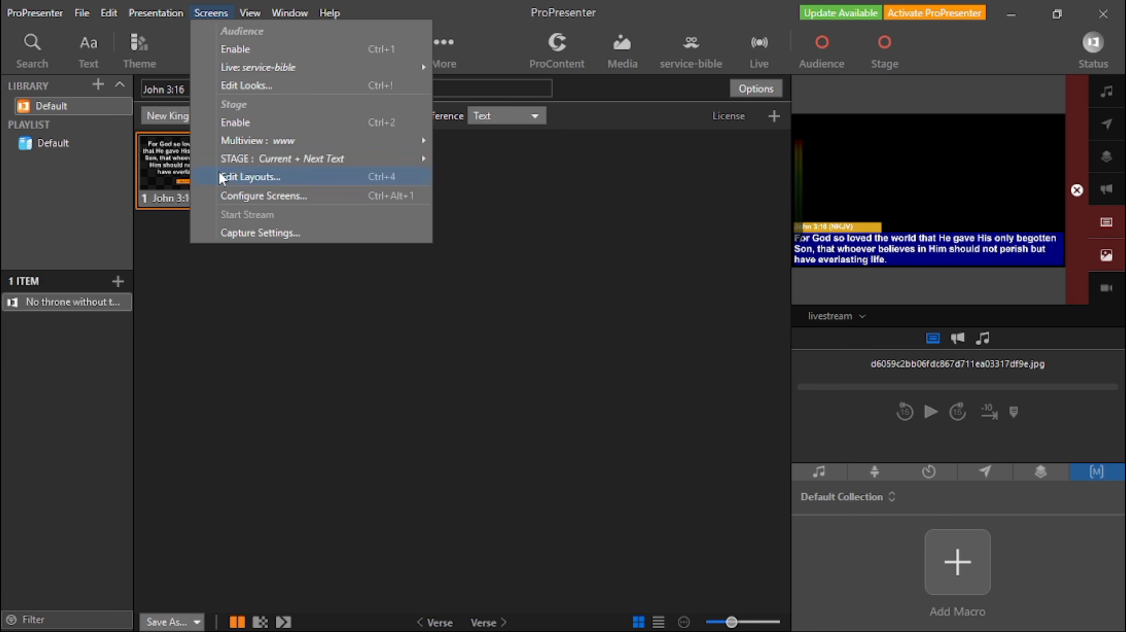
{"action": "left_click", "coordinate": [256, 197]}
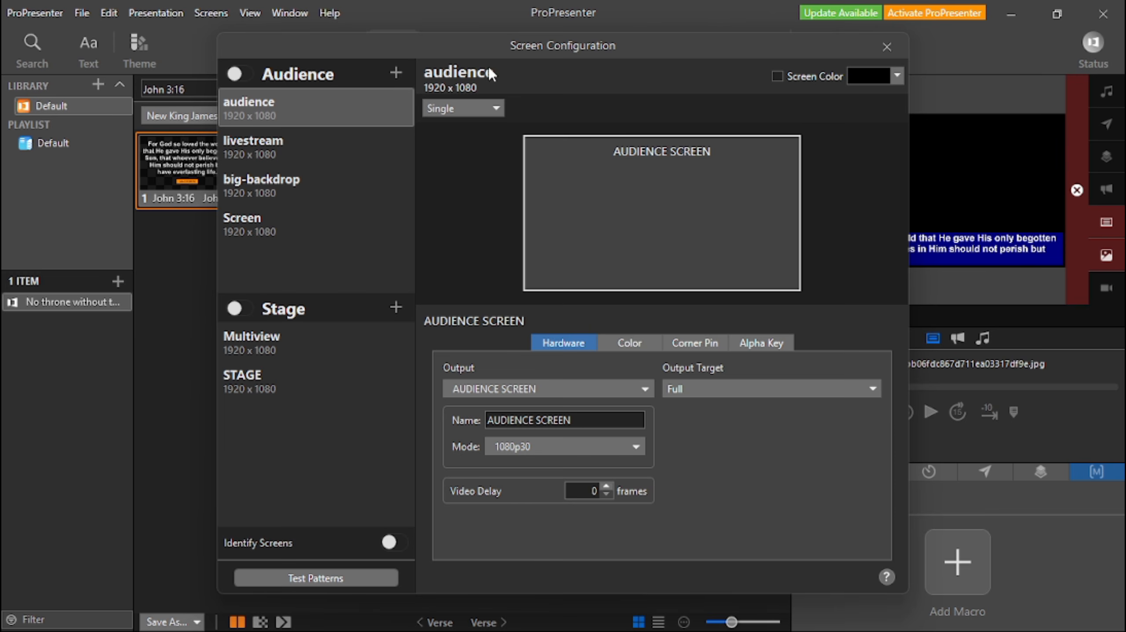
{"action": "left_click", "coordinate": [264, 150]}
{"action": "left_click", "coordinate": [757, 345]}
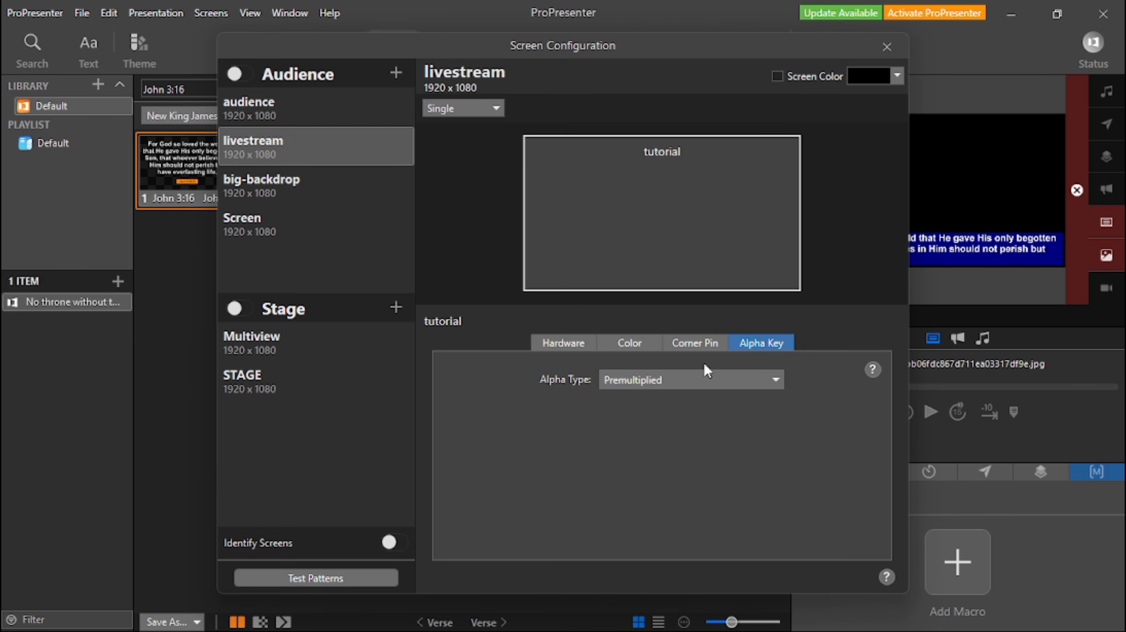
{"action": "left_click", "coordinate": [886, 46]}
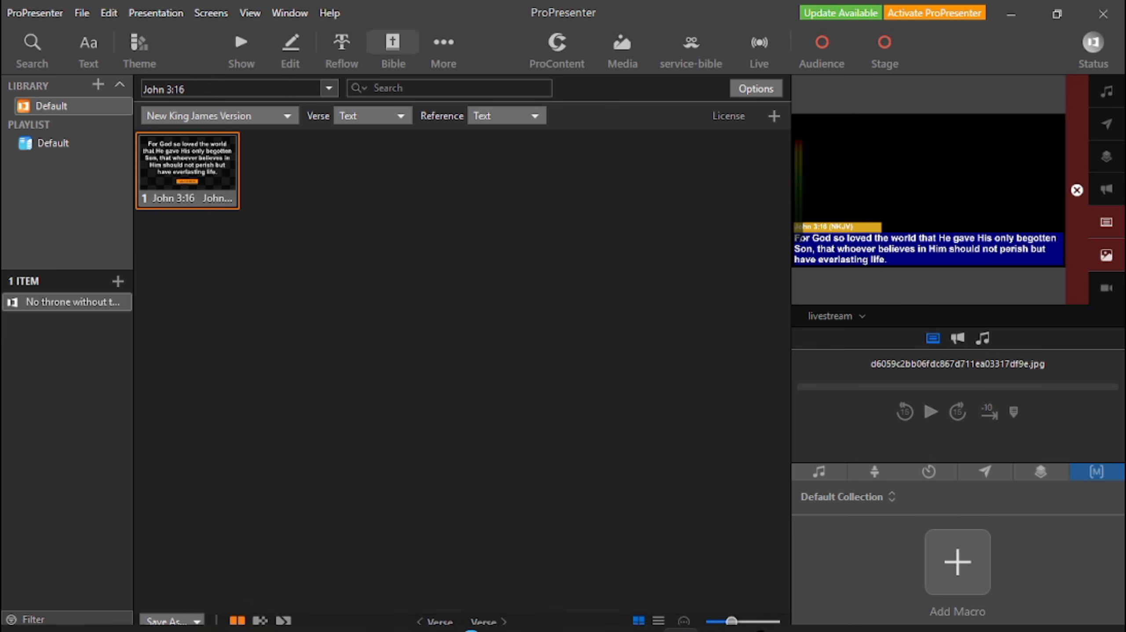
{"action": "left_click", "coordinate": [717, 613]}
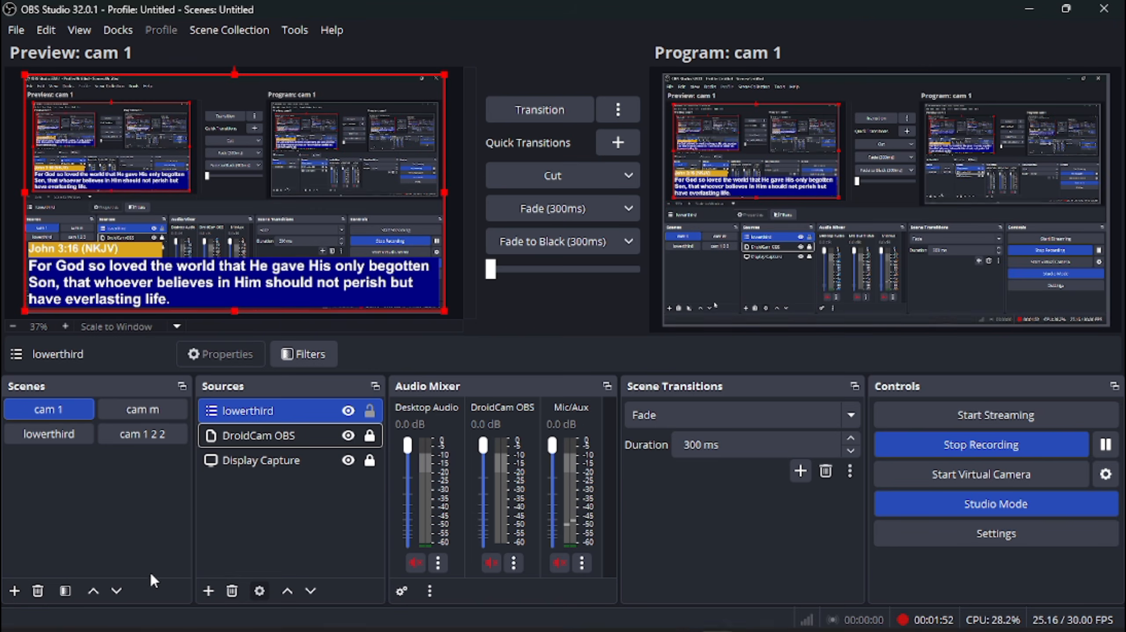
{"action": "left_click", "coordinate": [174, 512]}
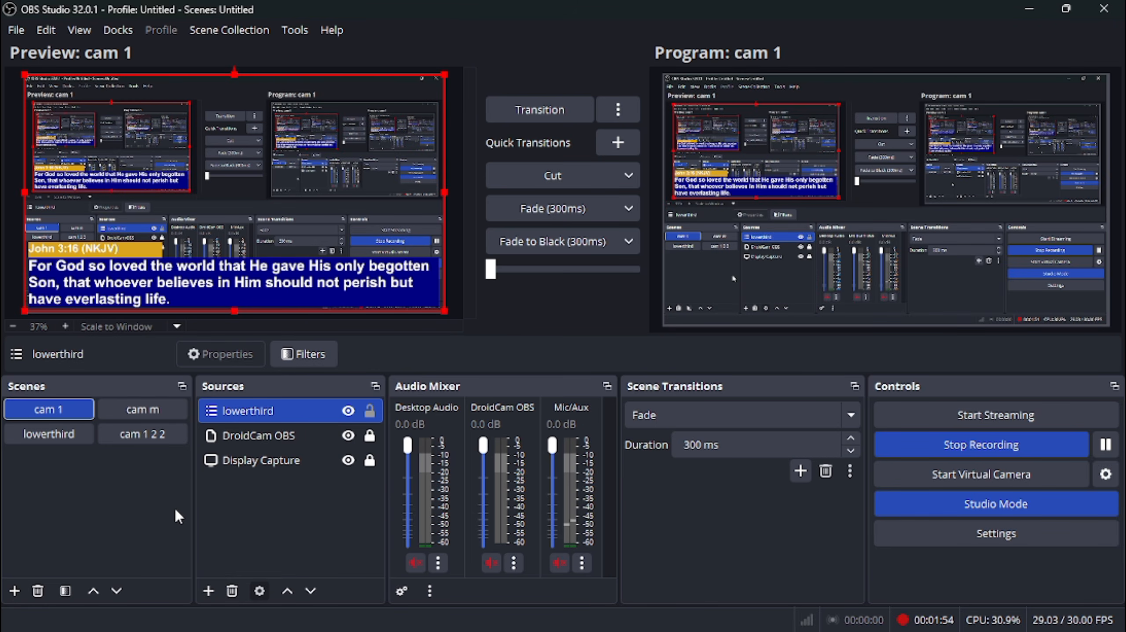